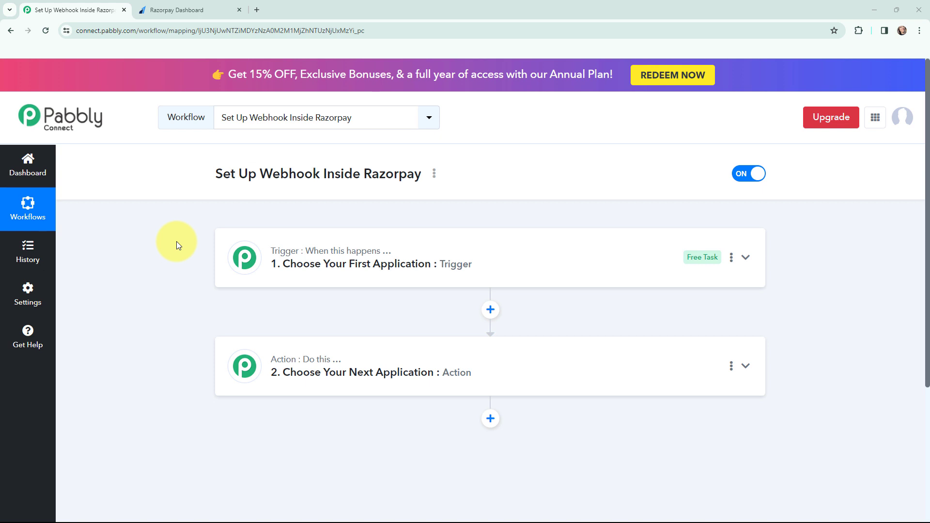
# - Back in the Pabbly workflow, choose Razorpay as the trigger app via the app search
pyautogui.click(192, 11)
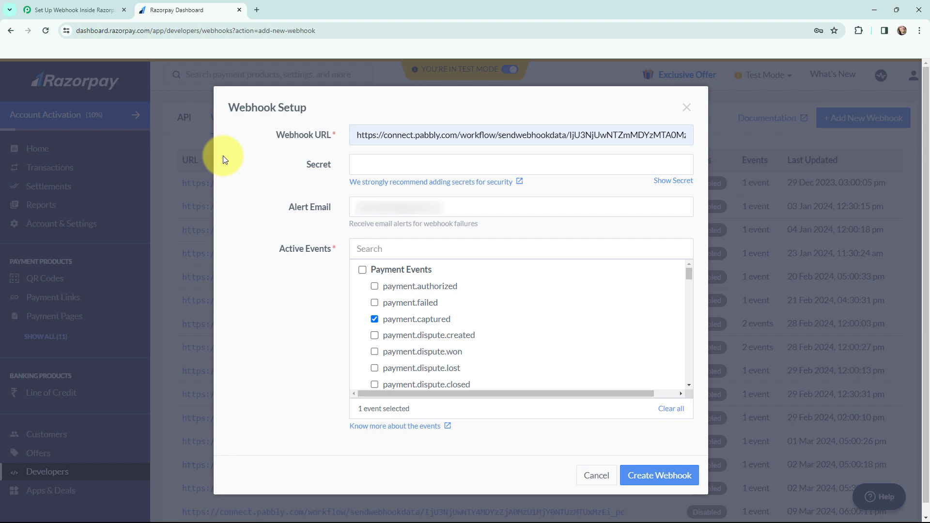
pyautogui.hotkey('ctrl', 'Tab')
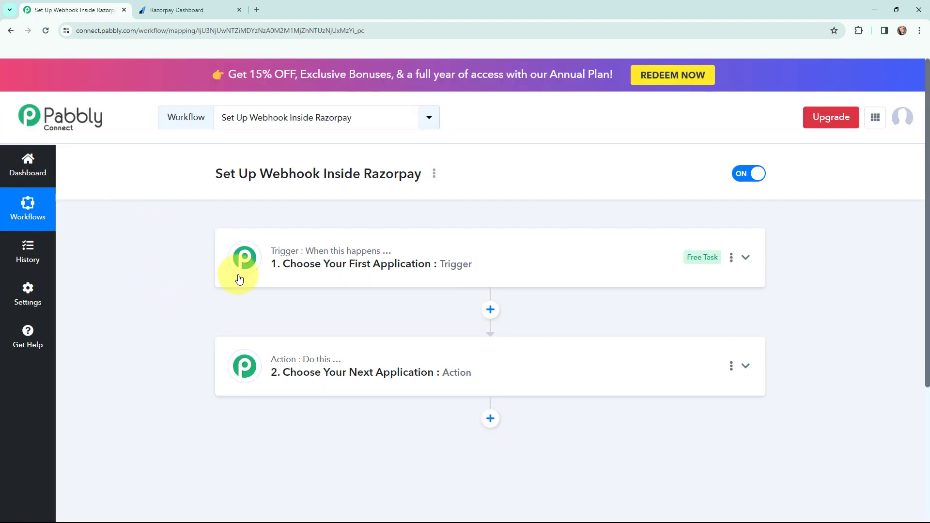
pyautogui.click(239, 259)
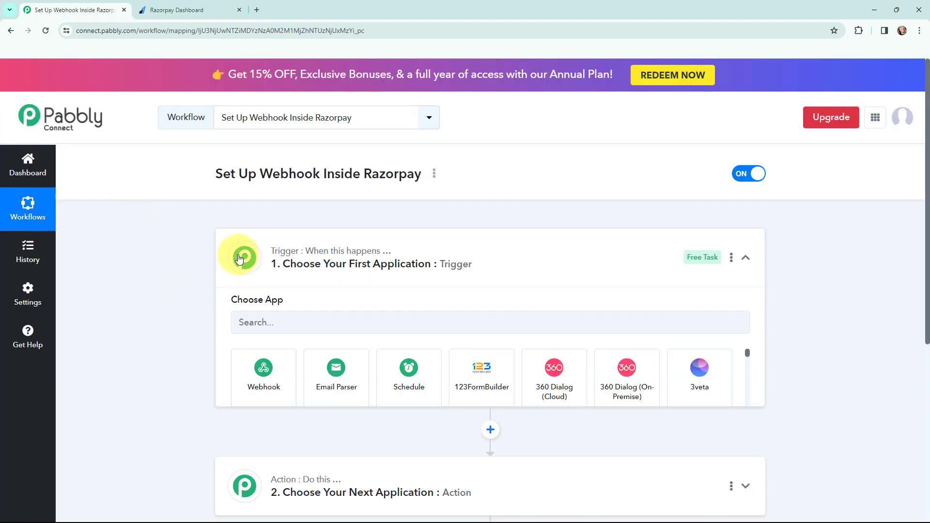
pyautogui.click(278, 329)
pyautogui.write('ra')
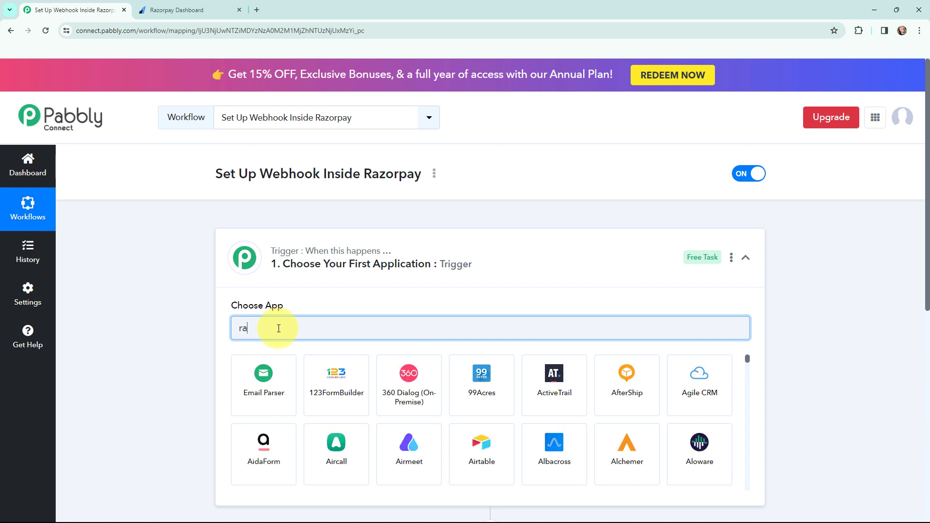
pyautogui.write('zorpay')
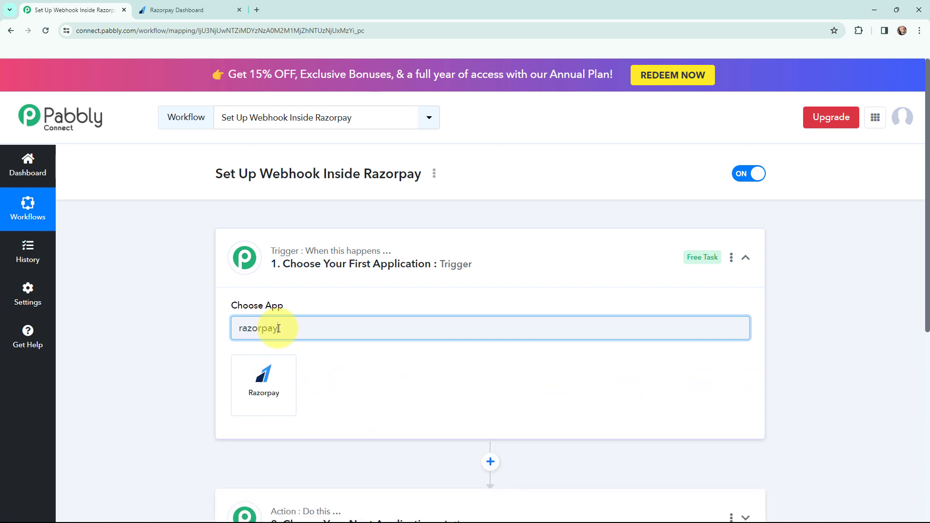
pyautogui.click(273, 377)
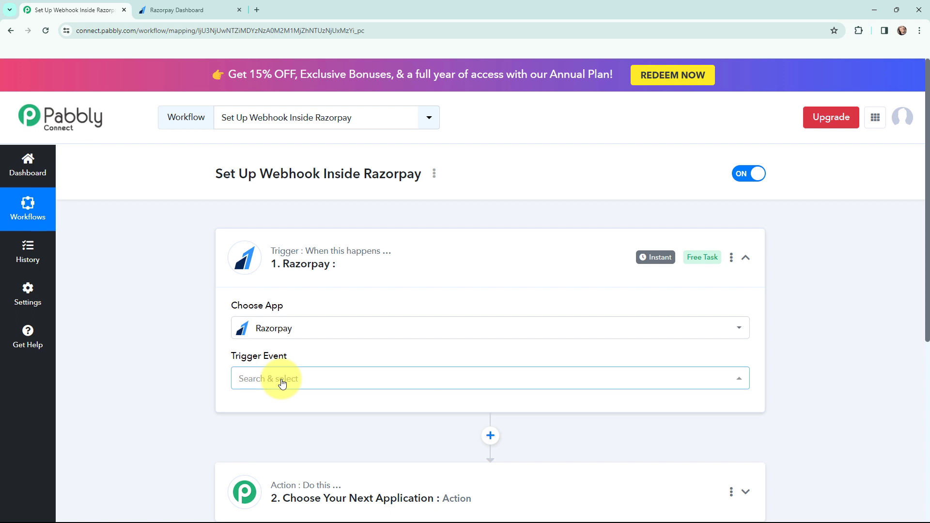
# - Set the trigger event to Payment Captured and read the webhook setup instructions
pyautogui.click(279, 379)
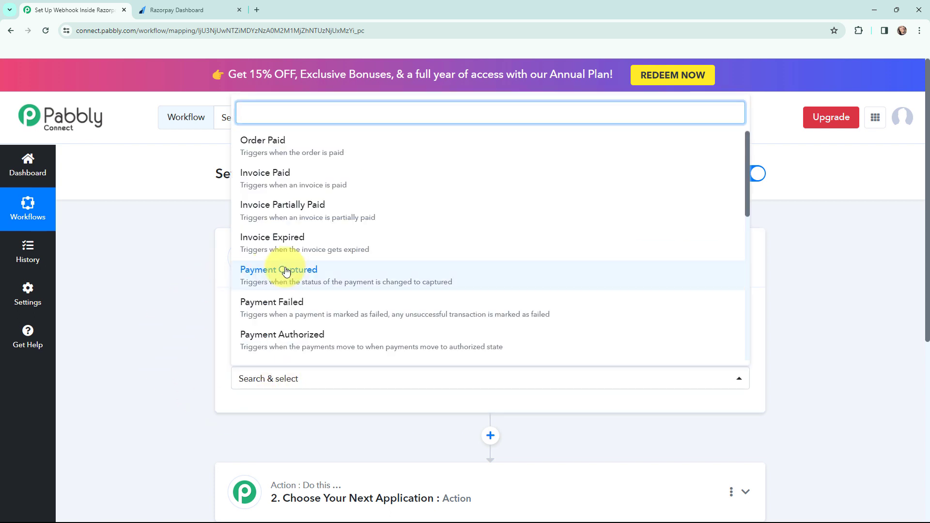
pyautogui.click(401, 274)
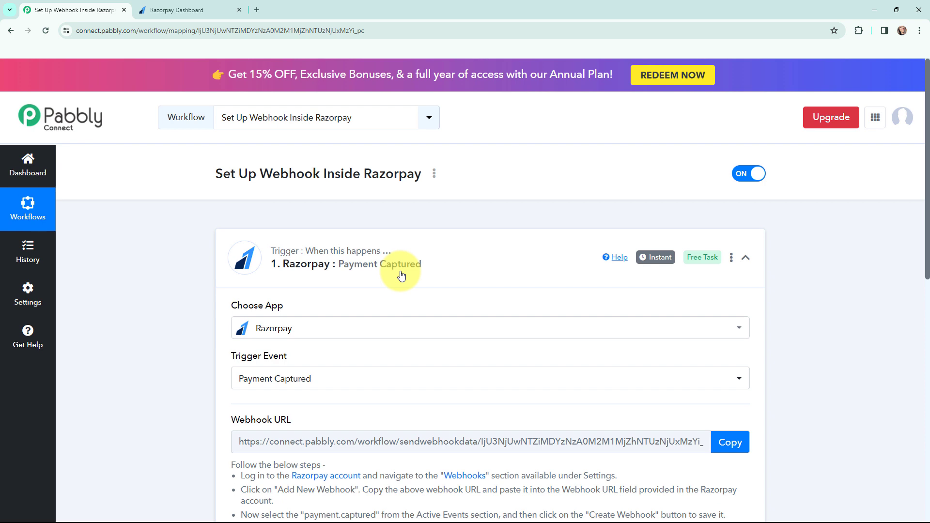
pyautogui.scroll(-3, 401, 275)
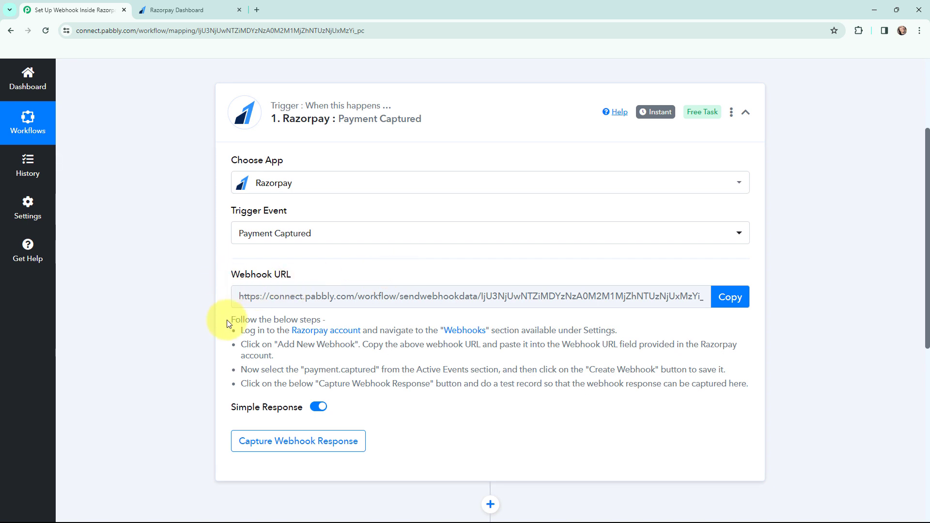
pyautogui.moveTo(230, 319); pyautogui.dragTo(761, 386)
pyautogui.click(804, 360)
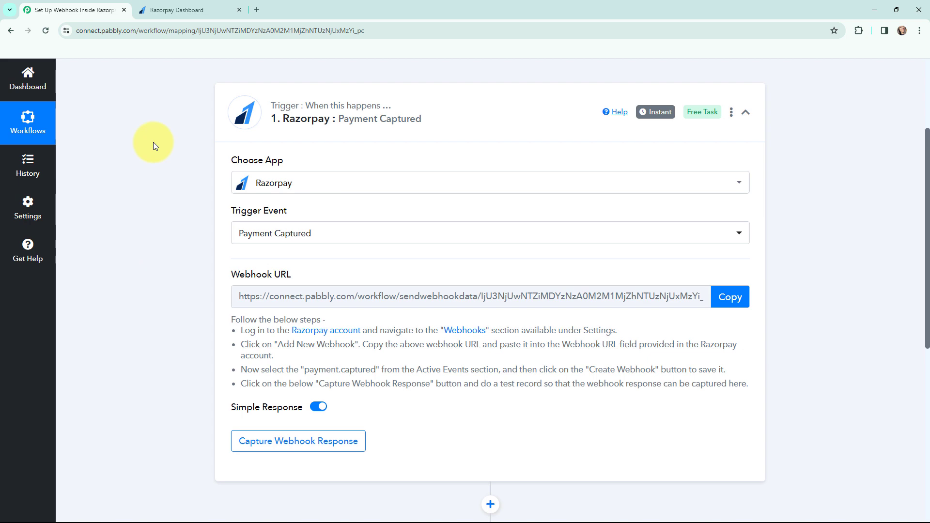
# - In Razorpay, go to Developers > Webhooks and start a new webhook with '+ Add New Webhook'
pyautogui.click(176, 5)
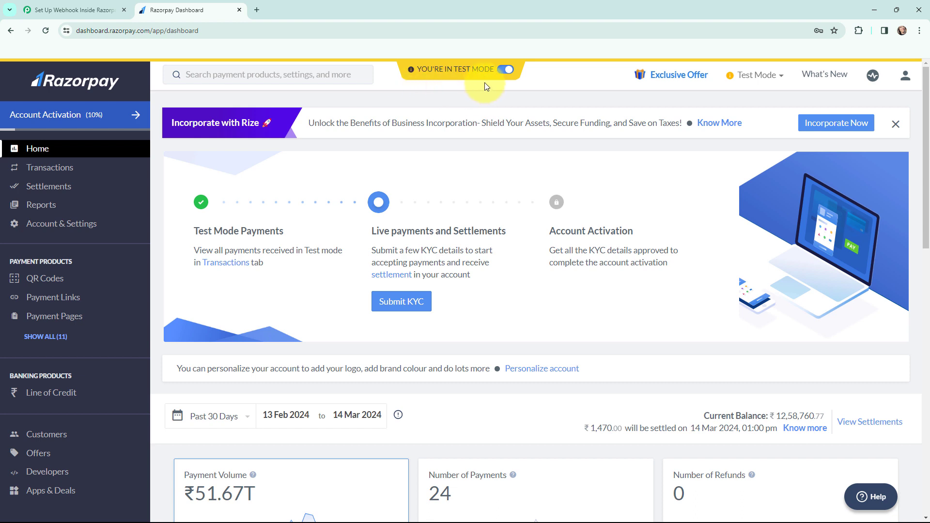
pyautogui.click(60, 473)
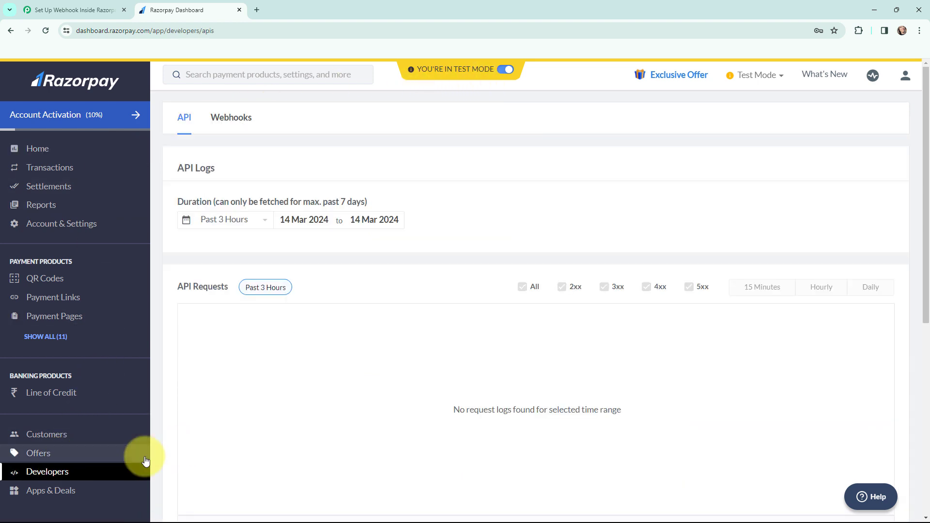
pyautogui.click(228, 121)
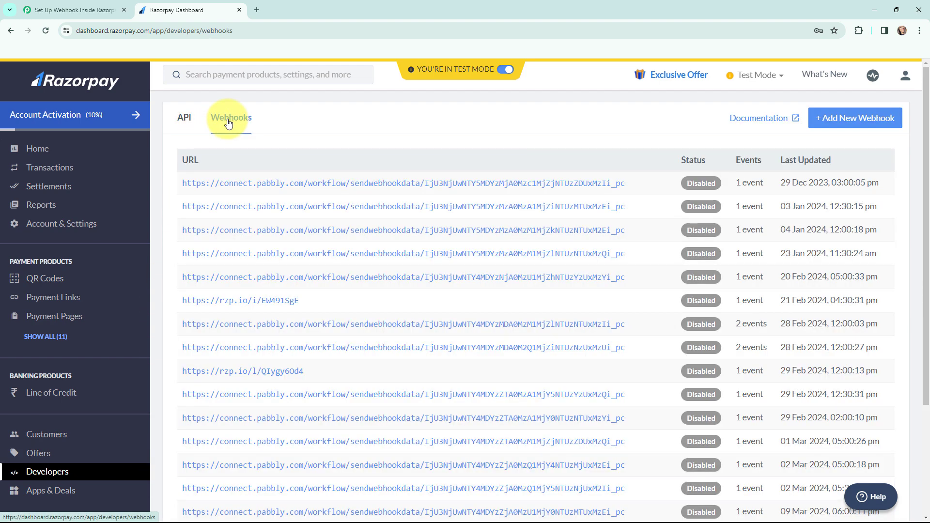
pyautogui.click(846, 120)
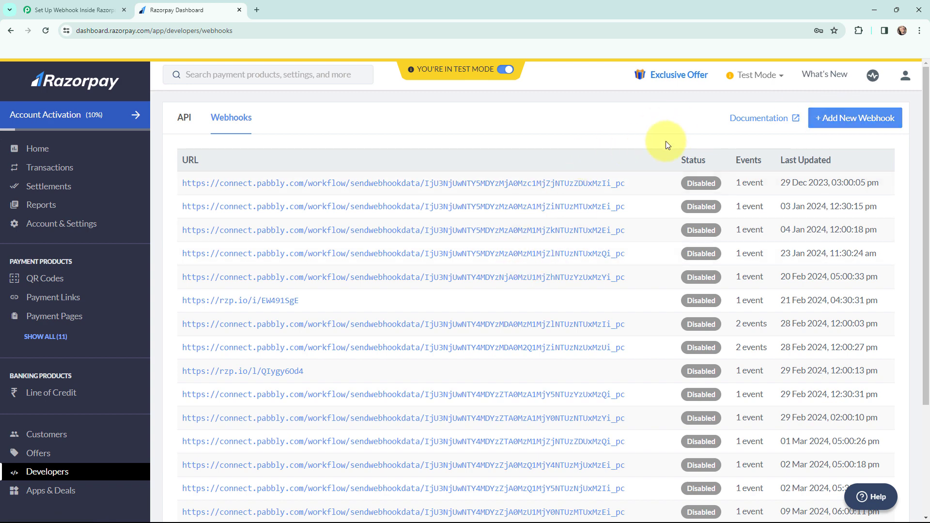
pyautogui.click(853, 125)
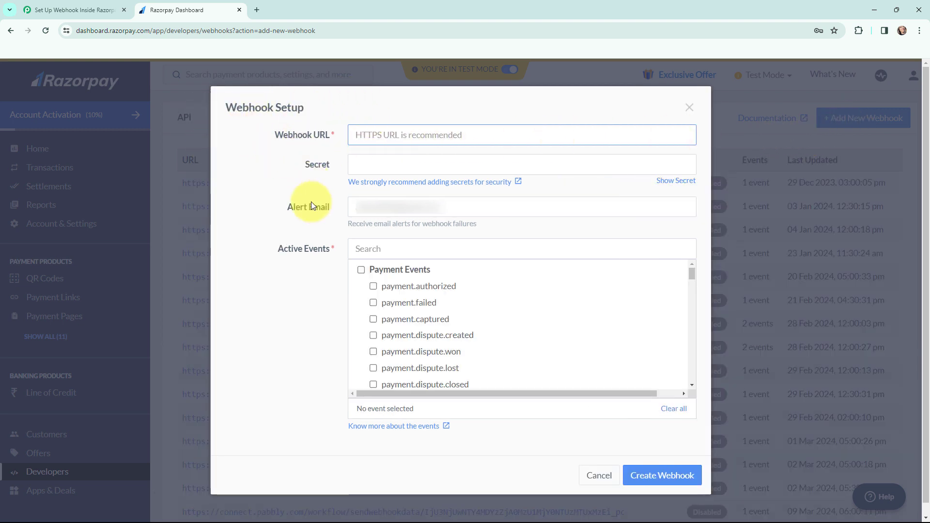
# - Copy Pabbly's webhook URL into Razorpay's Webhook URL field
pyautogui.click(48, 10)
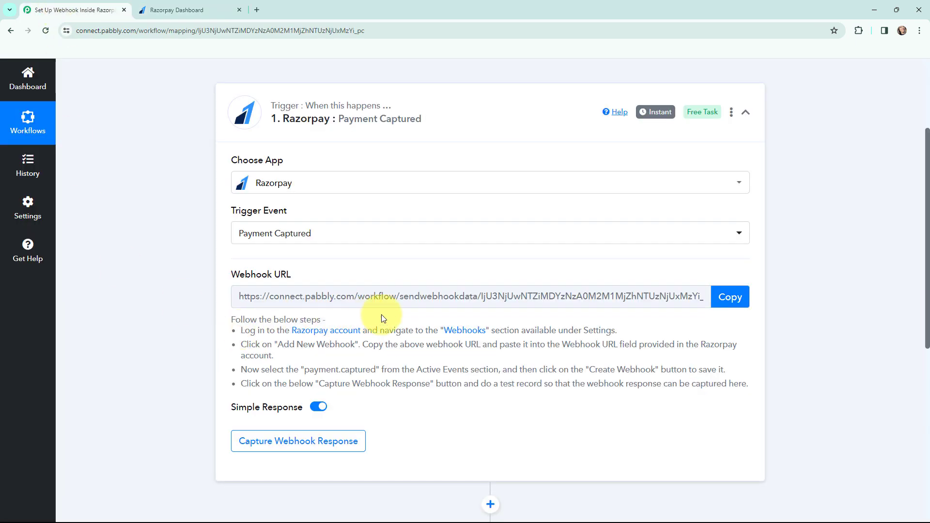
pyautogui.click(738, 303)
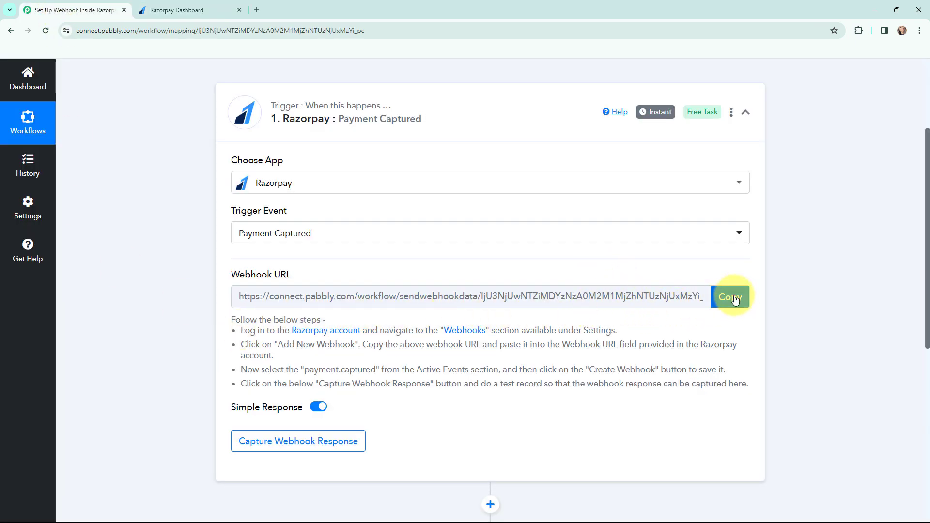
pyautogui.click(162, 11)
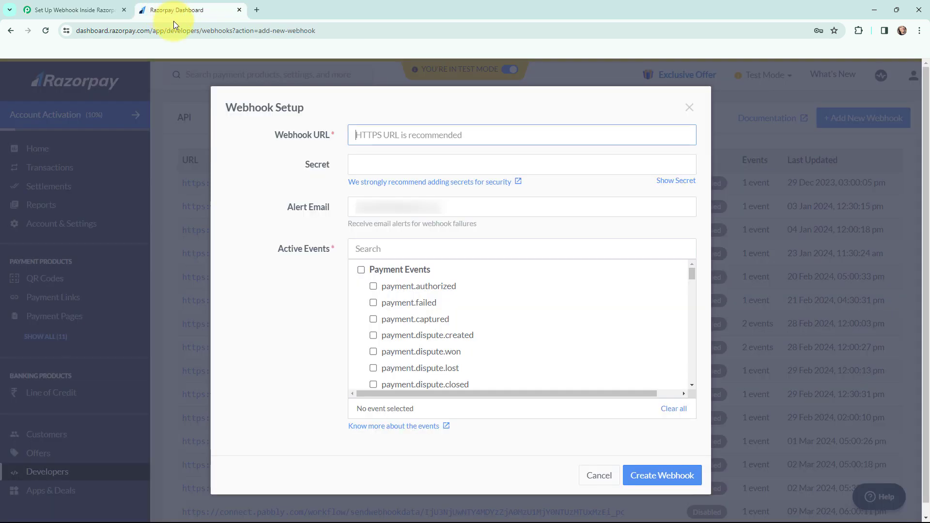
pyautogui.click(388, 137)
pyautogui.hotkey('ctrl', 'v')
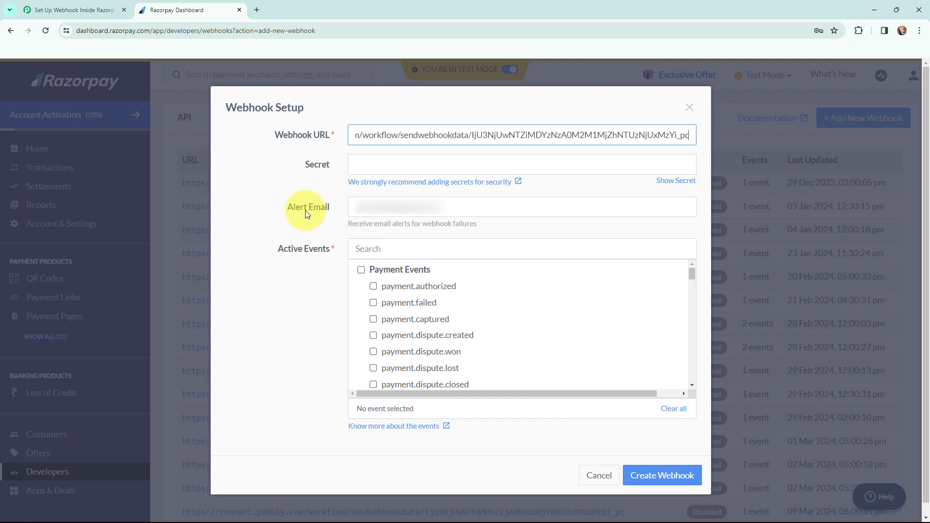
# - Subscribe the webhook to payment.captured and create it, confirming it is listed as Enabled
pyautogui.click(372, 319)
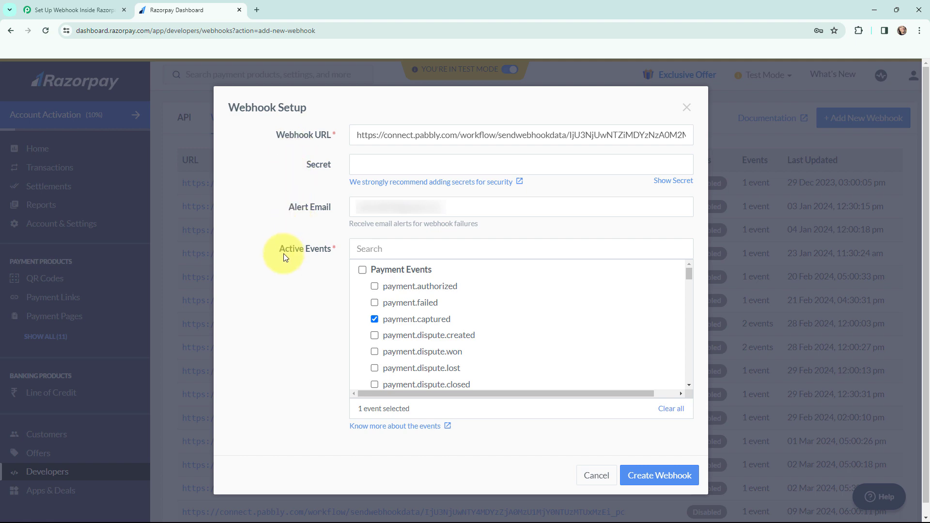
pyautogui.click(653, 476)
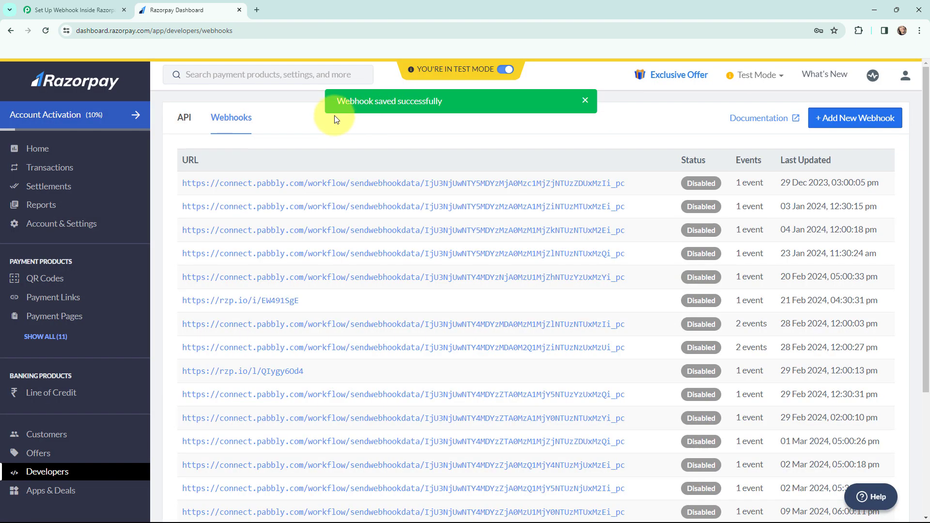
pyautogui.scroll(-5, 523, 155)
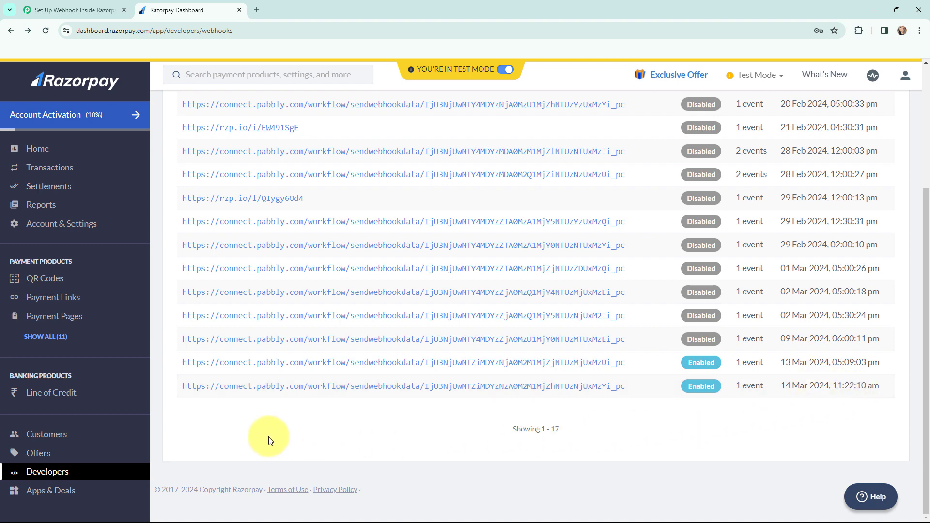
# - Start Pabbly's Capture Webhook Response, then return to the Razorpay Webhooks list
pyautogui.click(82, 11)
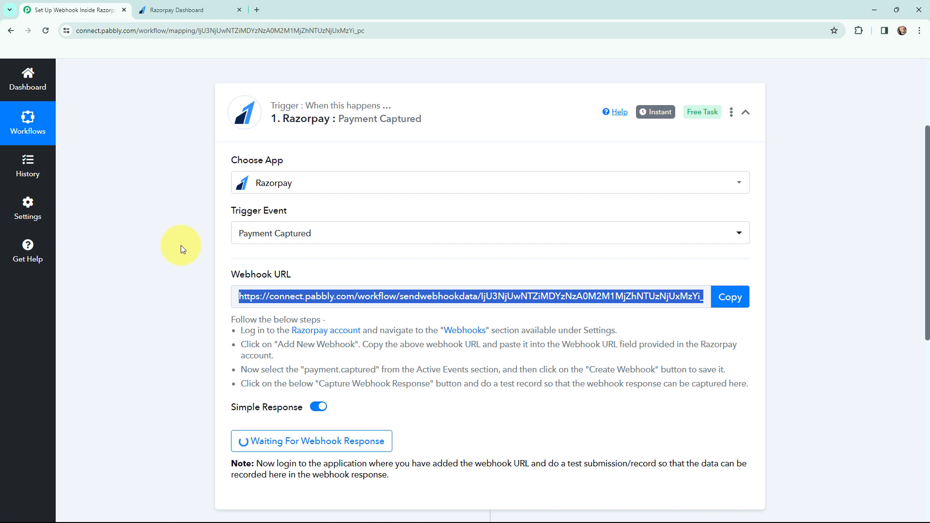
pyautogui.scroll(-1, 176, 309)
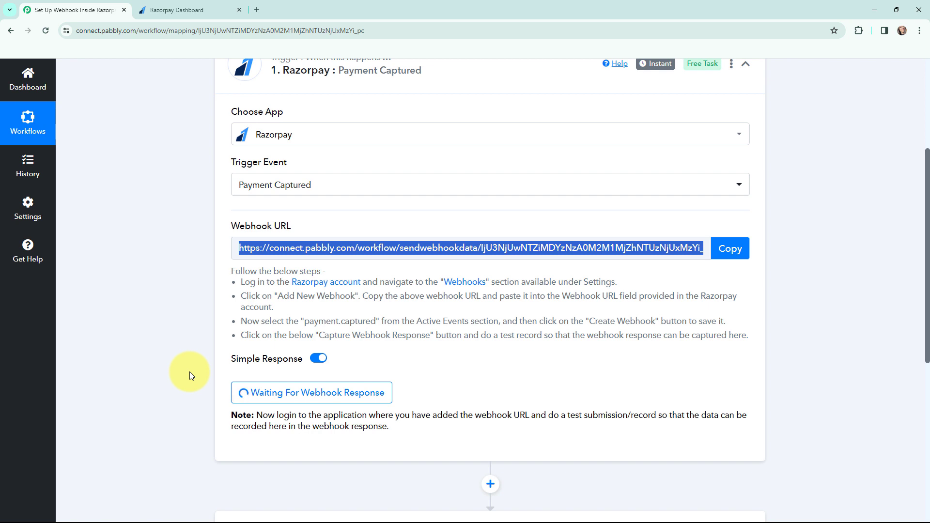
pyautogui.hotkey('ctrl', 'Tab')
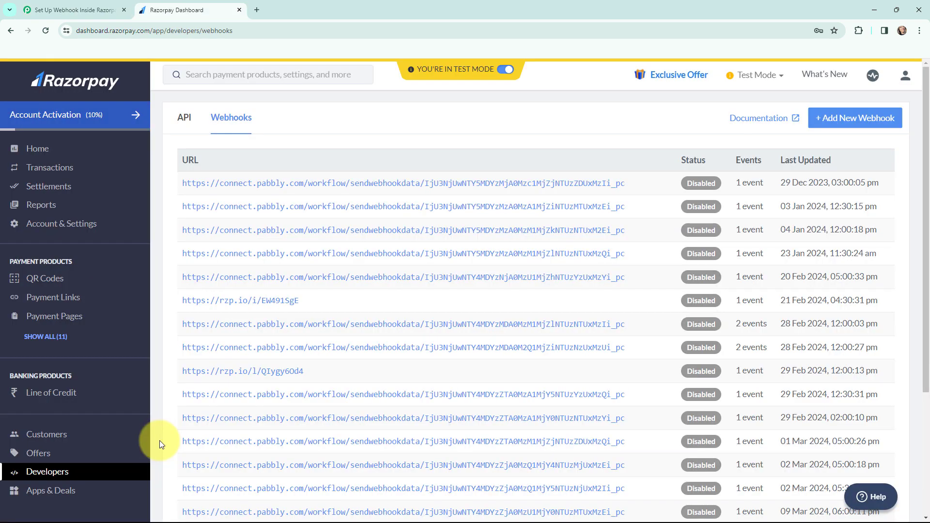
# - Open the Automation & AI E-Book payment page link from Payment Pages in a new tab
pyautogui.click(102, 317)
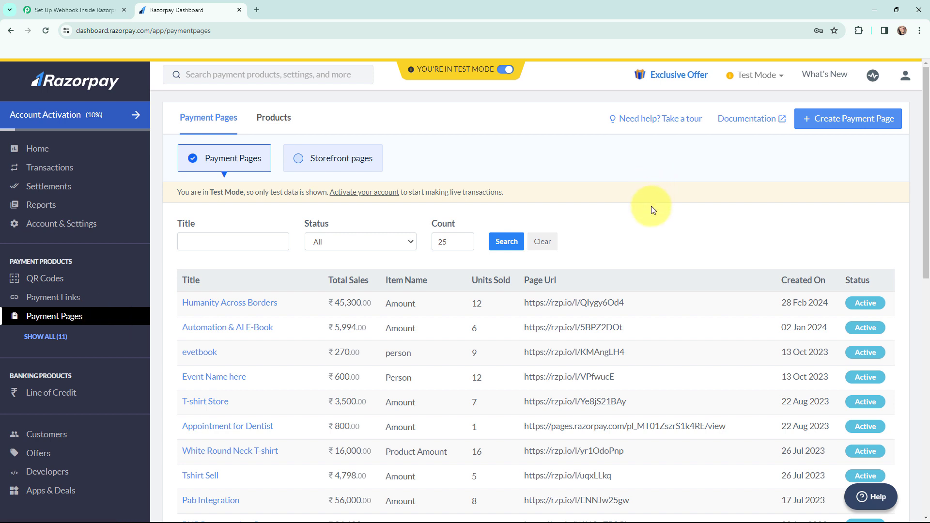
pyautogui.moveTo(635, 329)
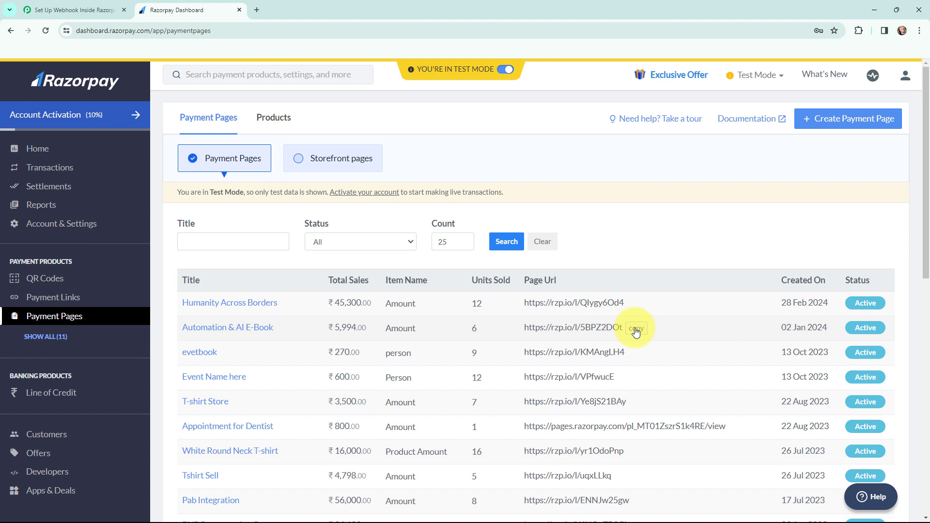
pyautogui.click(635, 330)
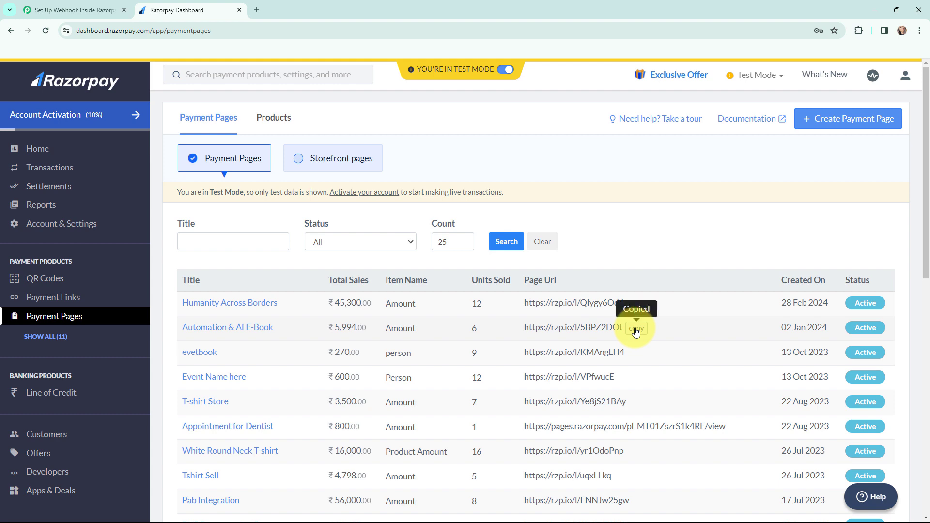
pyautogui.click(256, 10)
pyautogui.hotkey('ctrl', 'v')
pyautogui.press('Return')
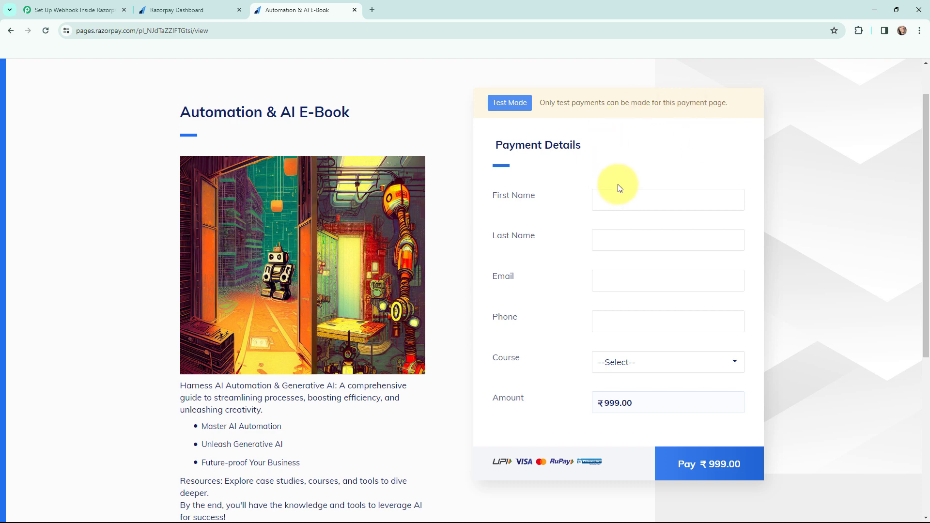
pyautogui.click(605, 201)
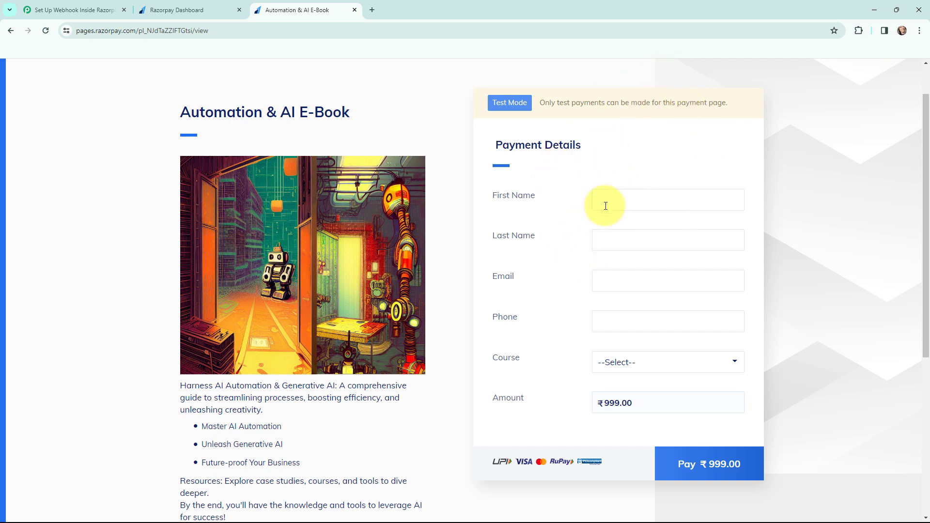
# - Fill the buyer's first name from autofill and last name 'User'
pyautogui.click(639, 203)
pyautogui.click(653, 228)
pyautogui.click(633, 236)
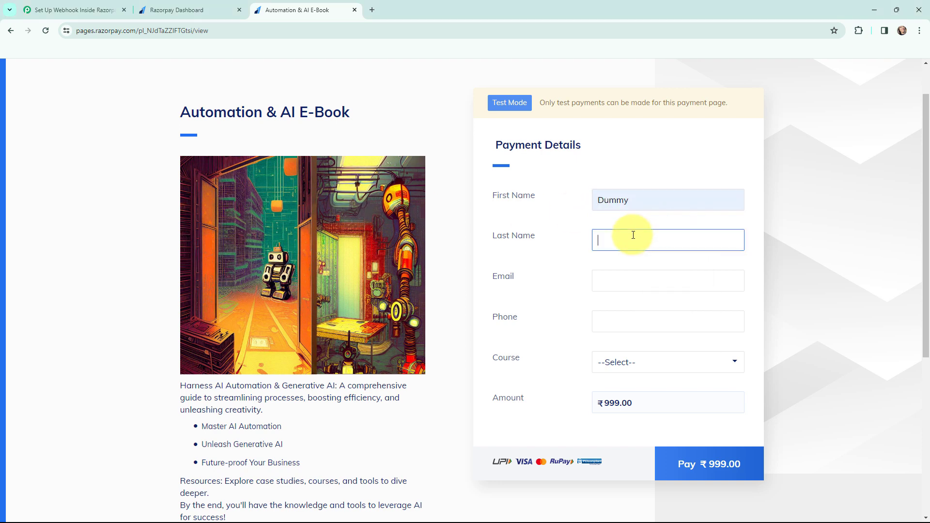
pyautogui.write('User')
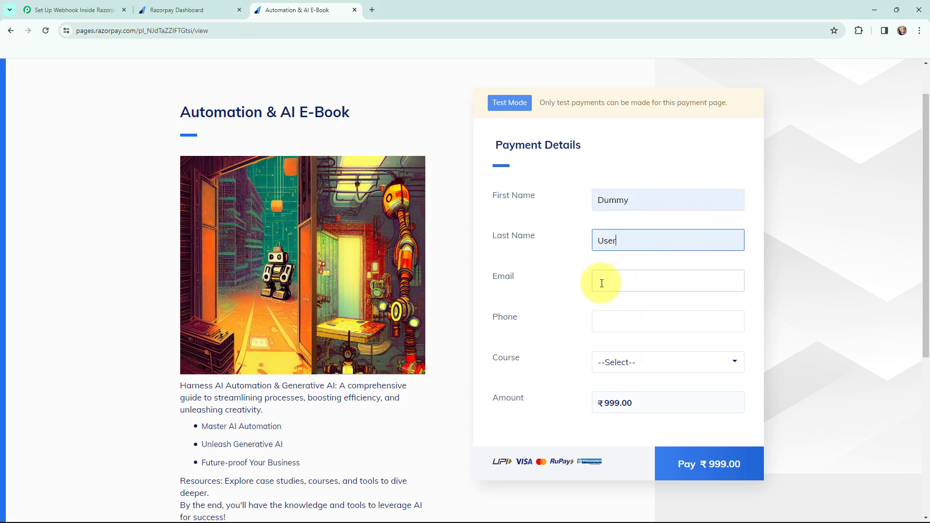
# - Fill the buyer's e-mail and phone from autofill and choose the Automation & AI E-Book course
pyautogui.click(601, 283)
pyautogui.write('dummyuser@pabblytuts.com')
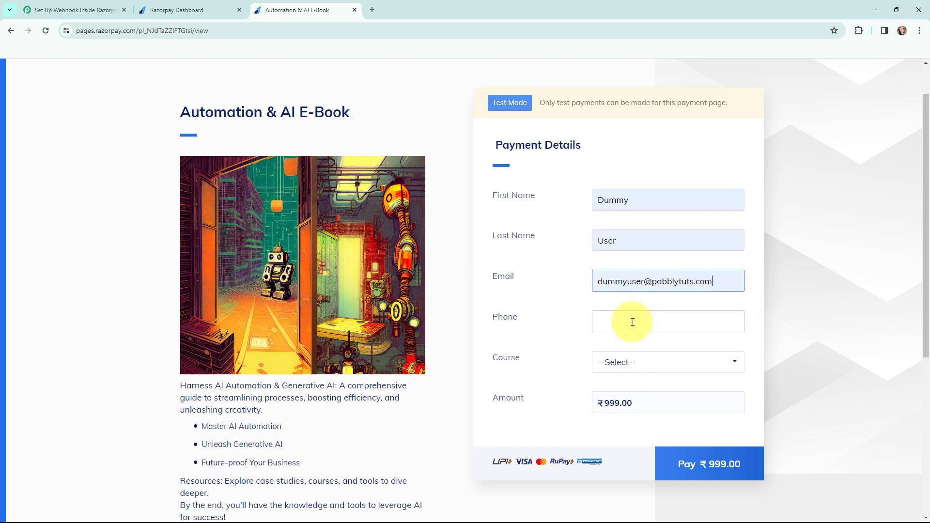
pyautogui.click(633, 322)
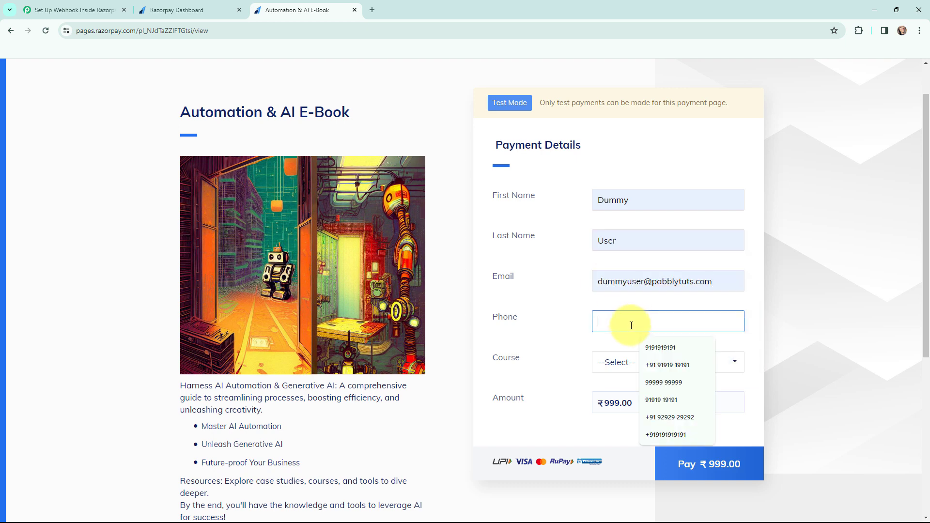
pyautogui.click(652, 347)
pyautogui.click(637, 359)
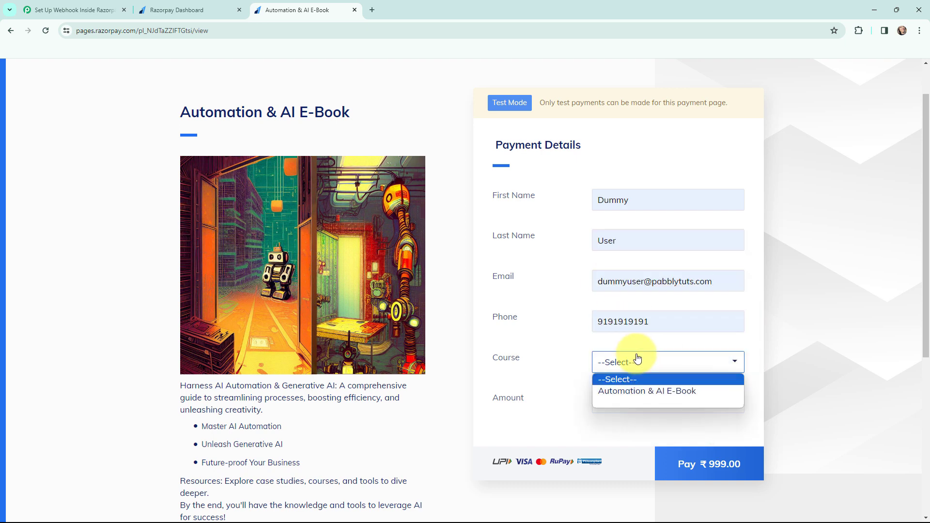
pyautogui.click(620, 392)
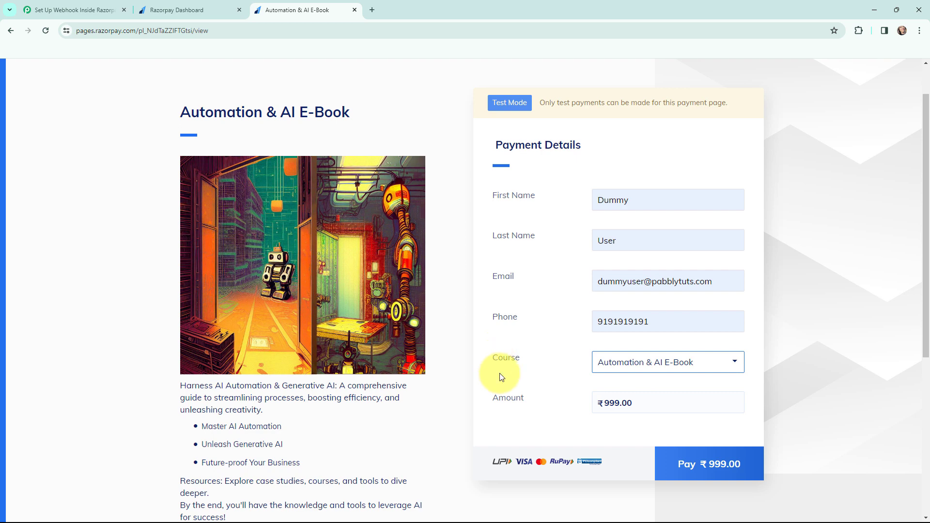
pyautogui.click(707, 464)
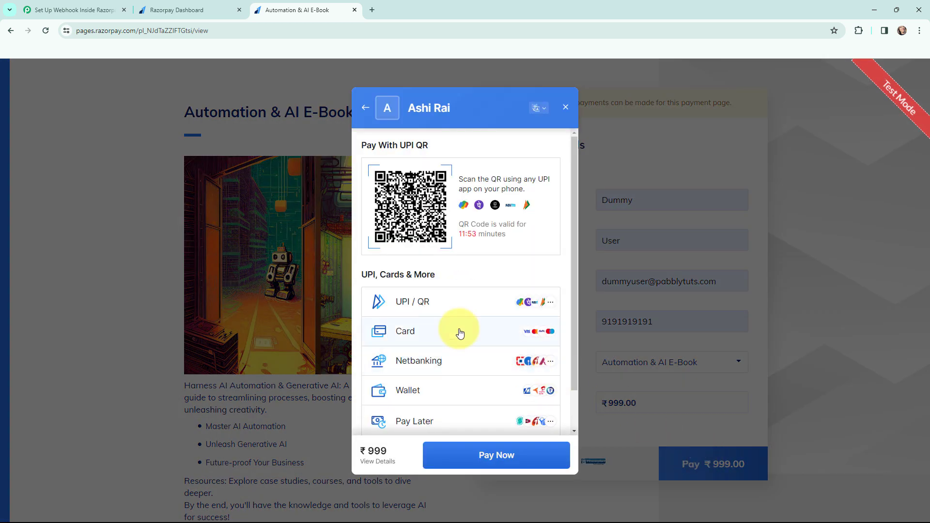
pyautogui.click(460, 333)
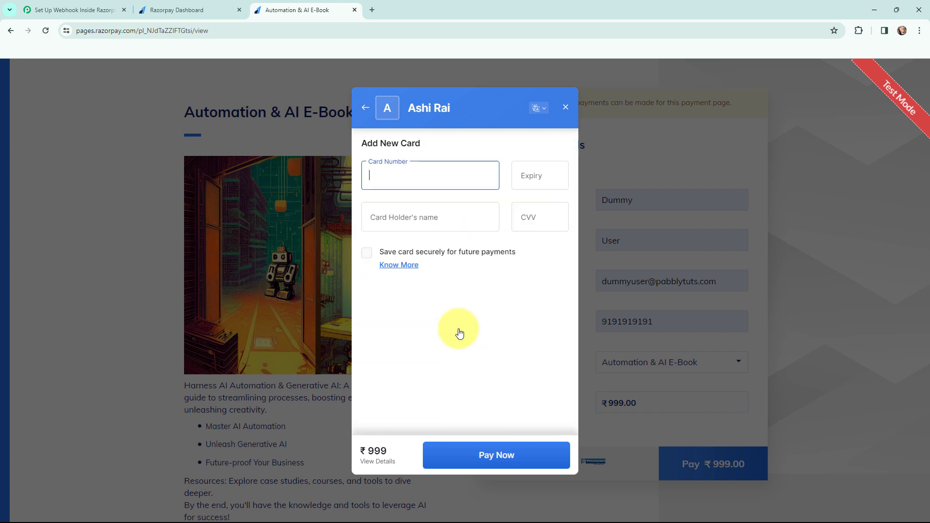
pyautogui.write('4111 1111 1111 1111')
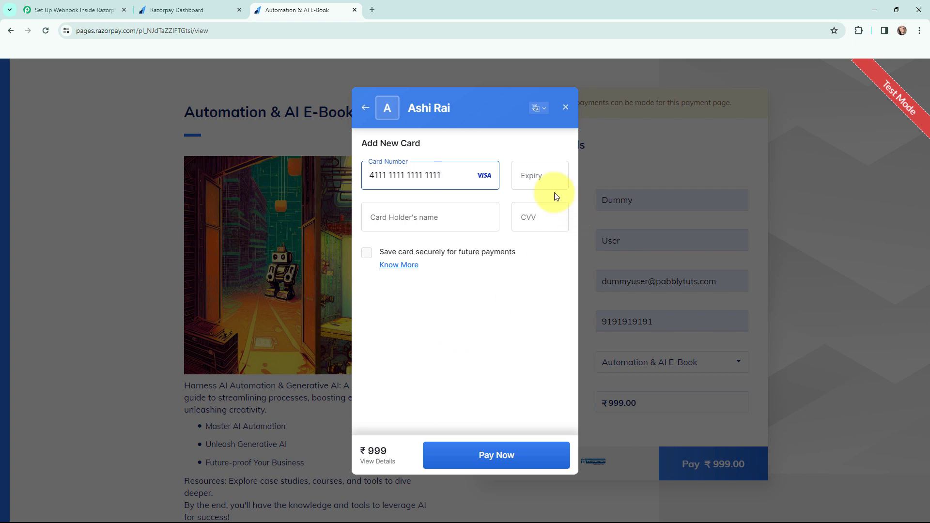
pyautogui.click(533, 183)
pyautogui.write('12 / 2')
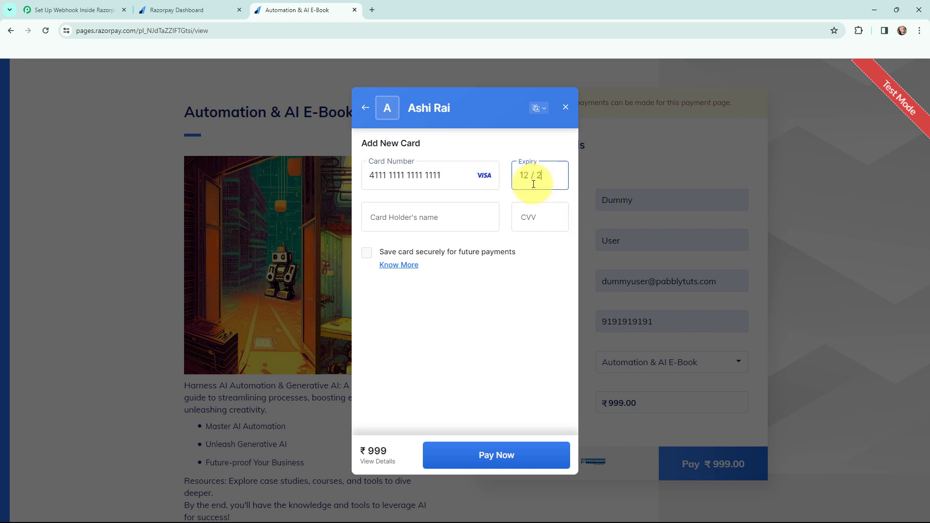
pyautogui.write('4')
pyautogui.click(461, 226)
pyautogui.write('Dummy User')
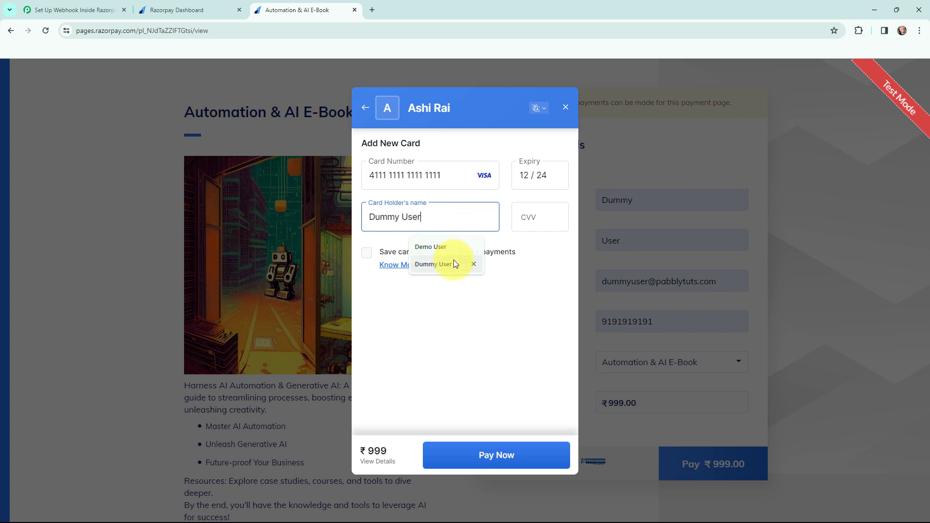
pyautogui.click(453, 262)
pyautogui.click(526, 218)
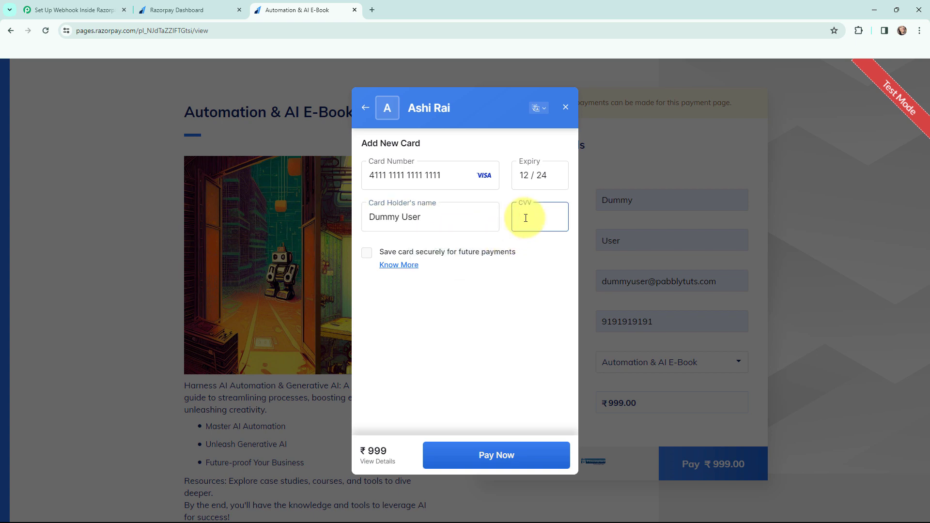
pyautogui.write('123')
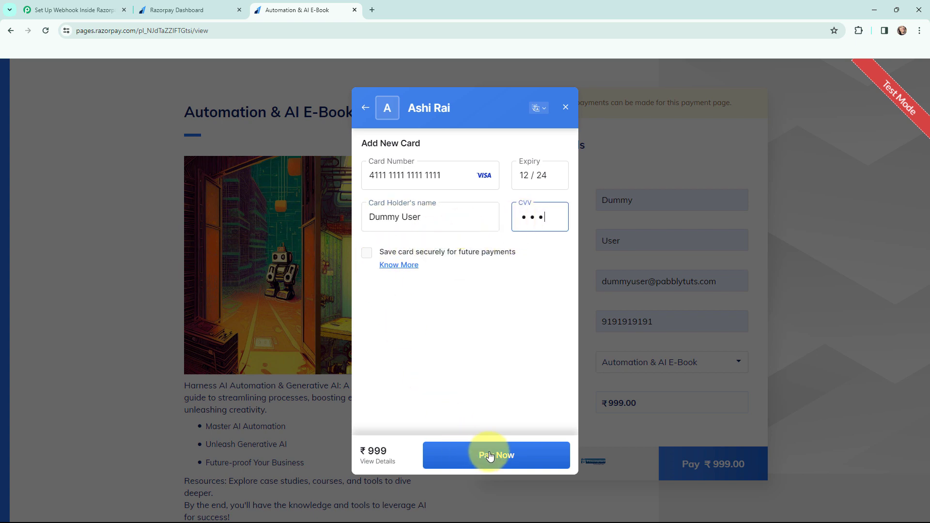
pyautogui.click(474, 449)
# - Pay without saving the card and submit test OTP 1111
pyautogui.click(468, 450)
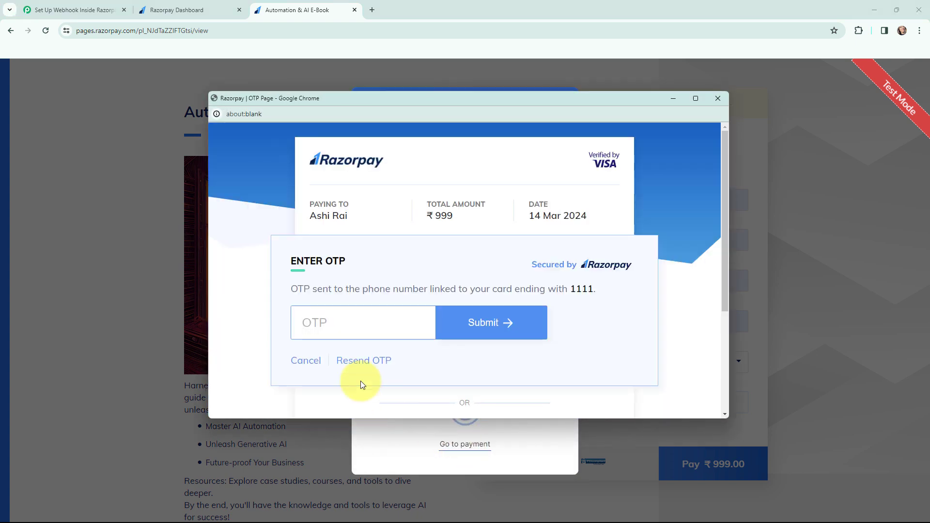
pyautogui.click(314, 318)
pyautogui.write('1111')
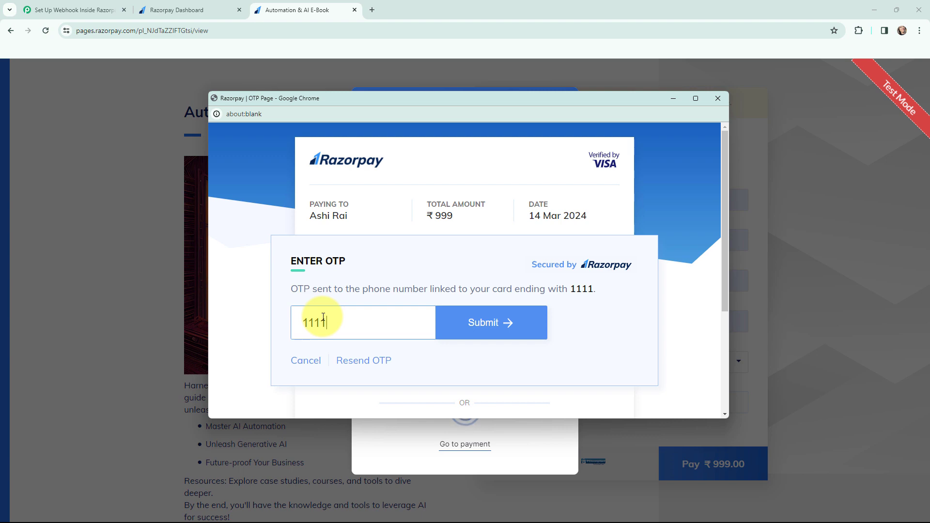
pyautogui.click(490, 329)
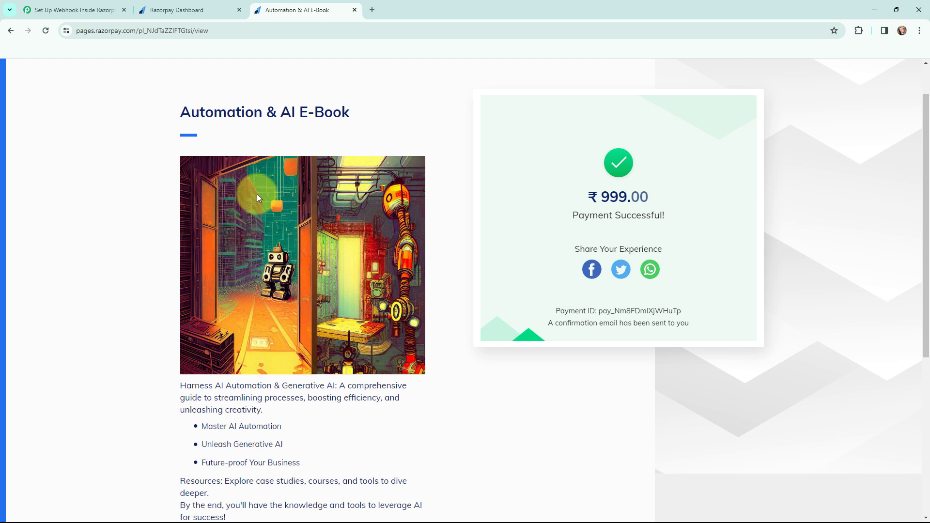
# - Scroll through Pabbly's Response Received fields, checking status captured and amount 99900
pyautogui.click(59, 7)
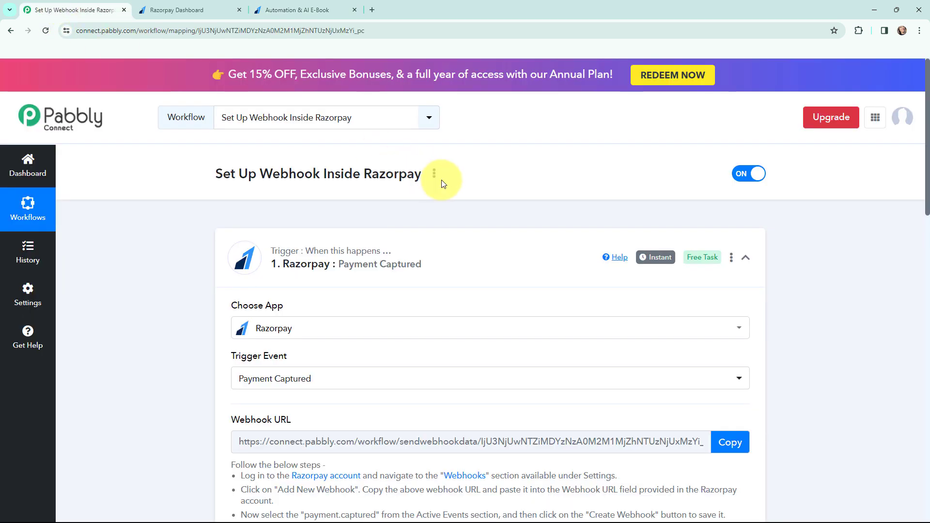
pyautogui.scroll(-10, 442, 183)
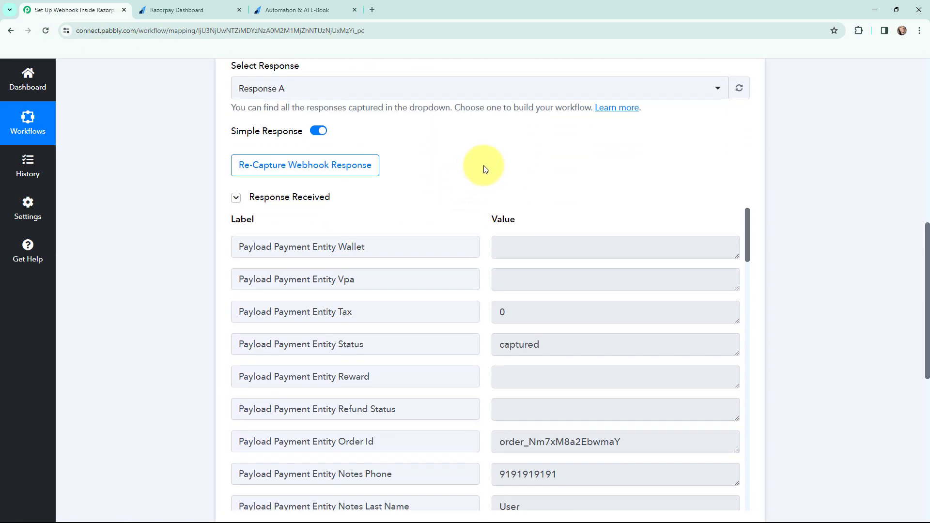
pyautogui.scroll(-2, 485, 167)
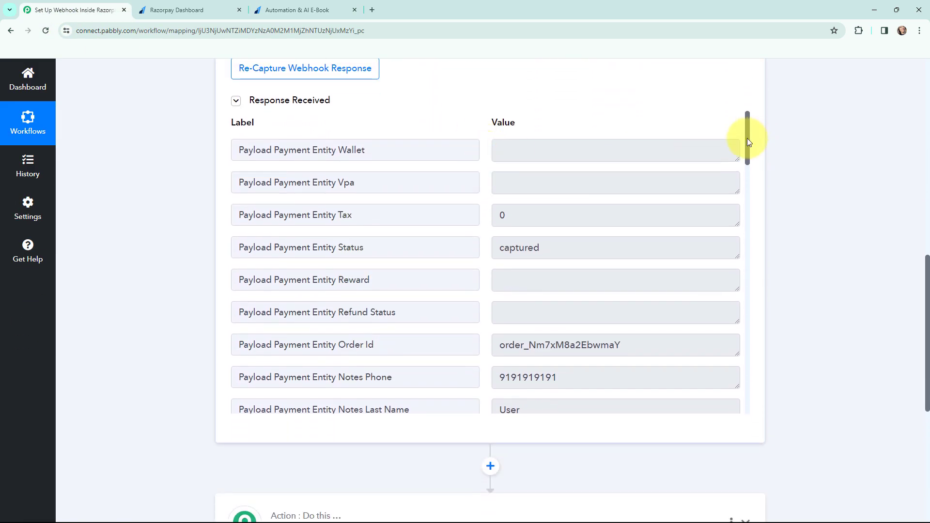
pyautogui.moveTo(747, 138); pyautogui.dragTo(750, 176)
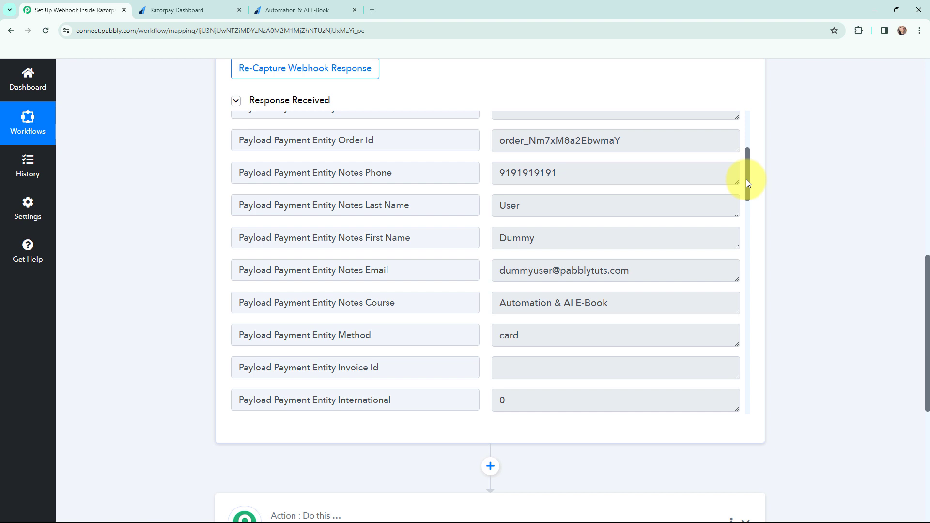
pyautogui.moveTo(746, 179); pyautogui.dragTo(738, 282)
pyautogui.scroll(-11, 620, 229)
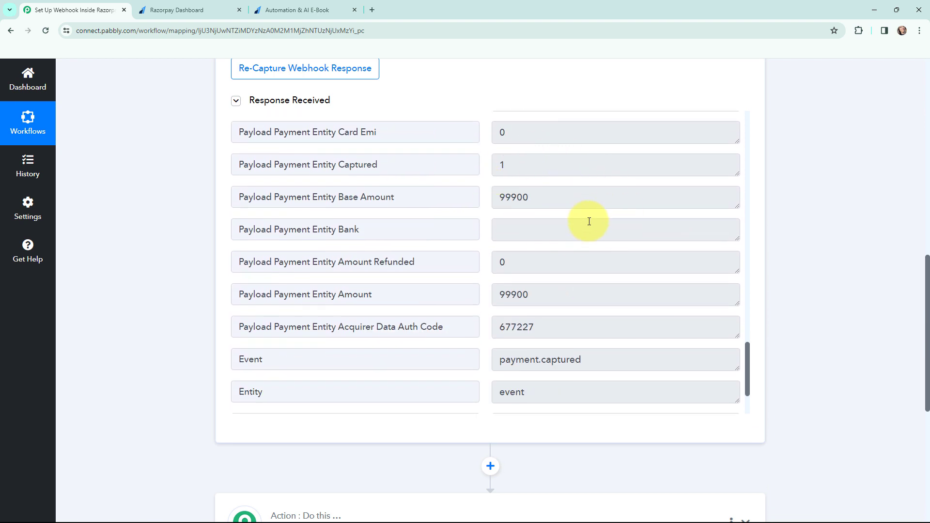
pyautogui.scroll(-1, 590, 220)
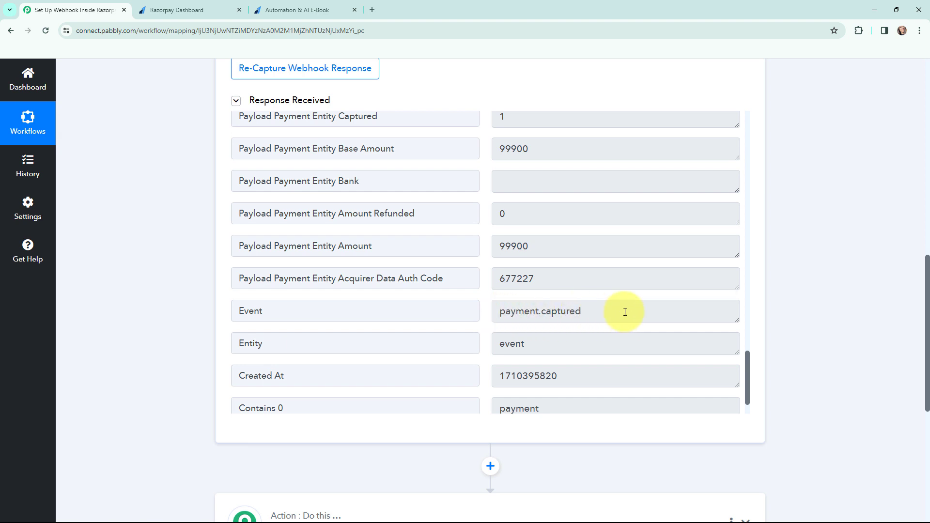
pyautogui.scroll(2, 627, 306)
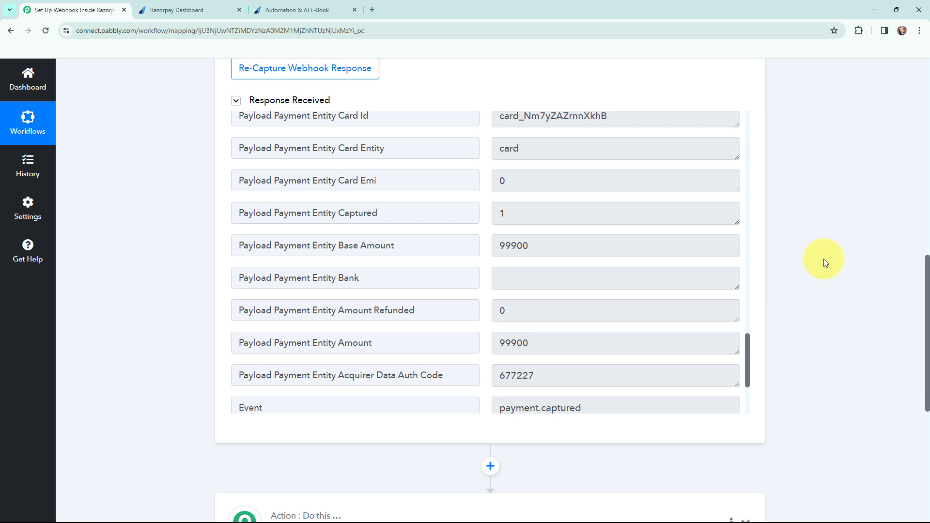
pyautogui.click(281, 9)
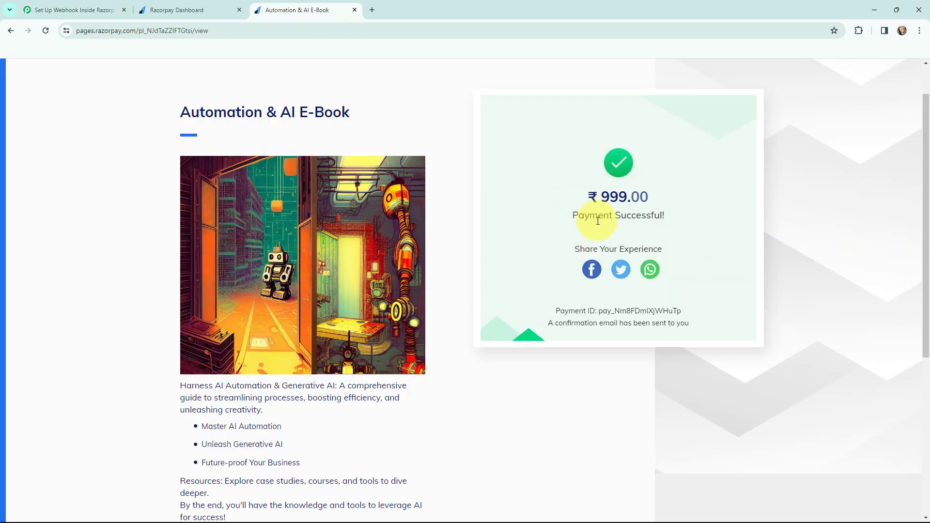
pyautogui.hotkey('ctrl', '1')
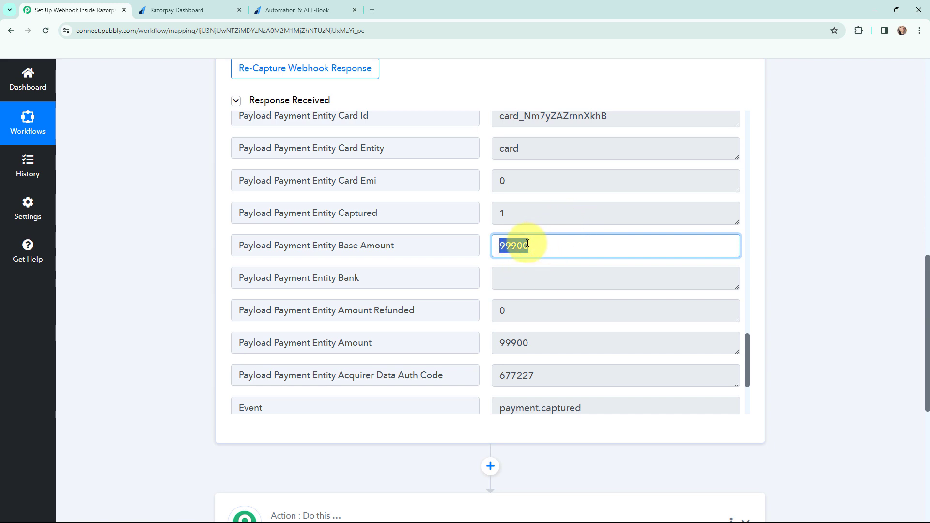
pyautogui.click(304, 9)
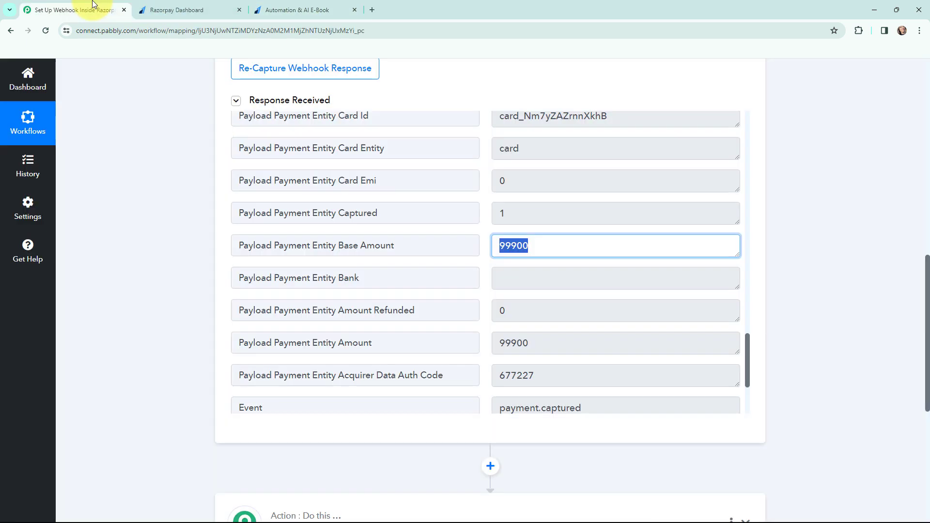
pyautogui.click(93, 10)
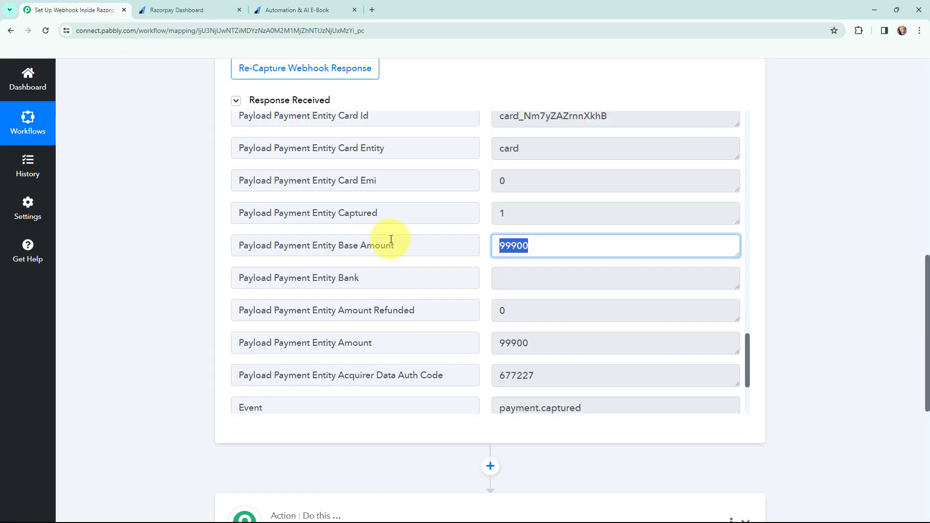
pyautogui.click(789, 257)
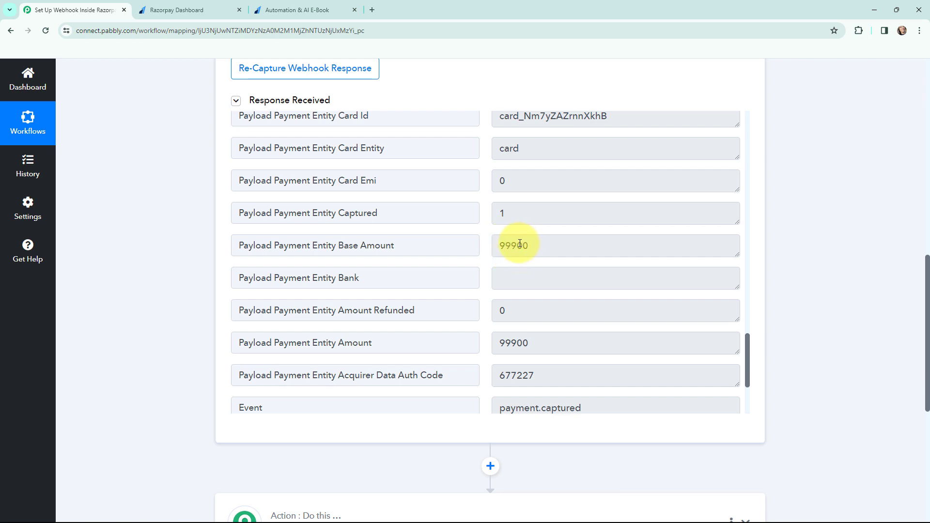
pyautogui.scroll(5, 800, 286)
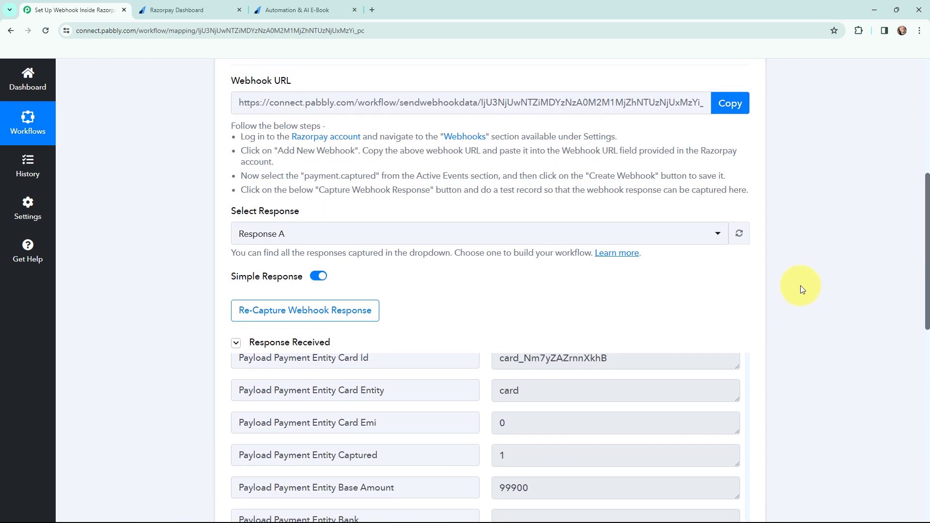
pyautogui.scroll(7, 799, 284)
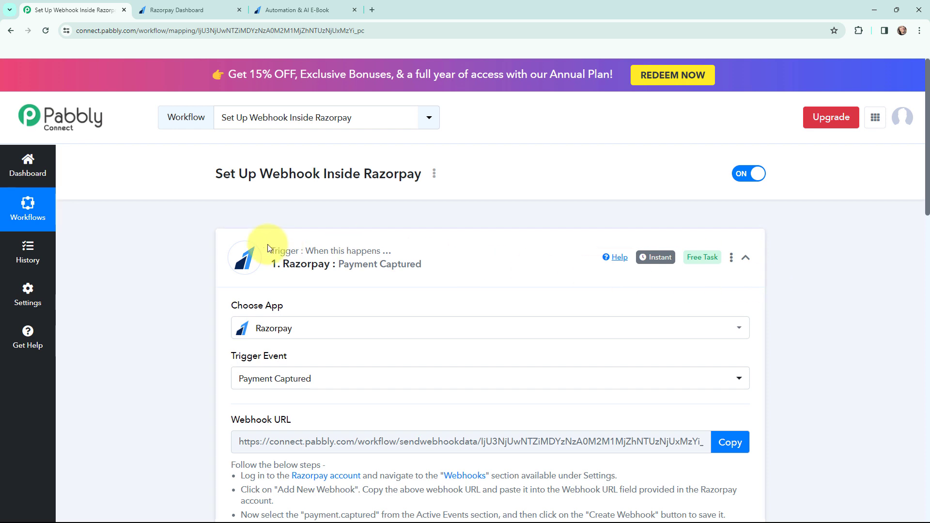
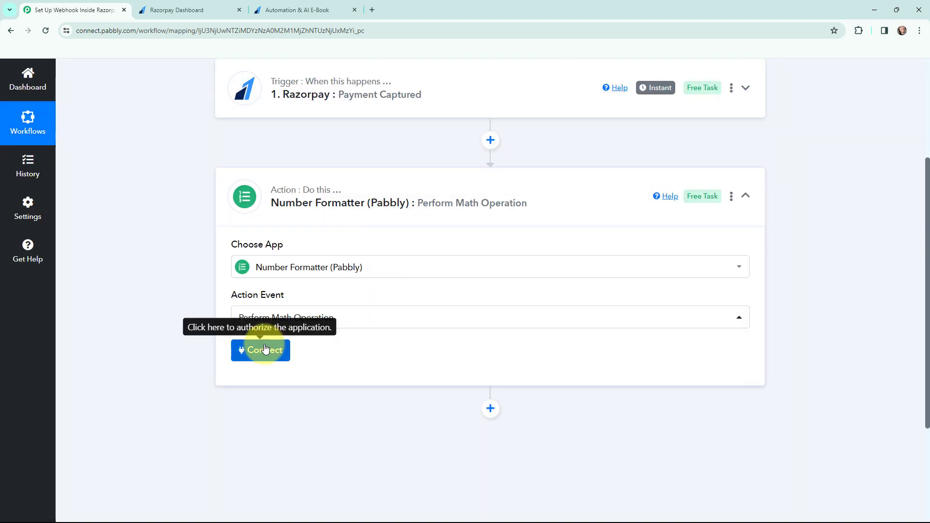
# - Connect the Number Formatter Perform Math Operation action so its fields load
pyautogui.click(265, 348)
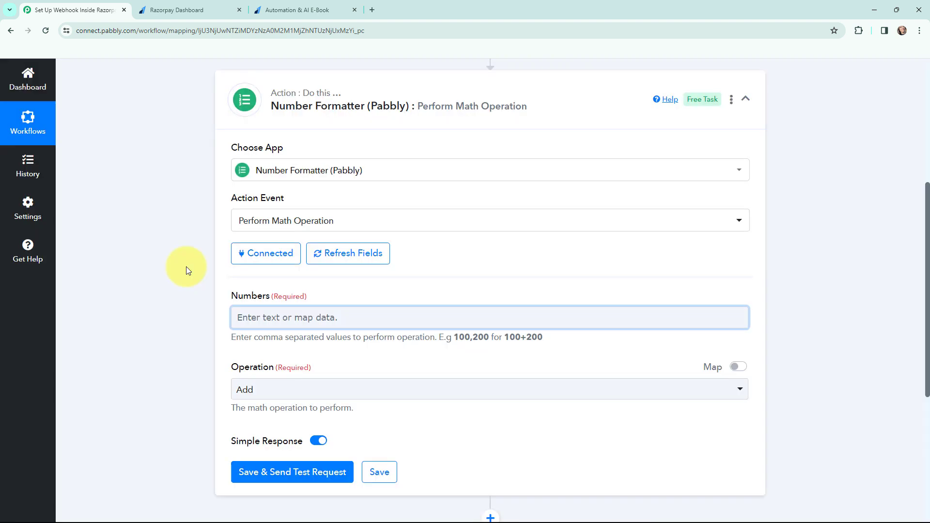
# - Fill Numbers with the mapped Payload Payment Entity Amount (99900) followed by ',100'
pyautogui.scroll(-1, 186, 266)
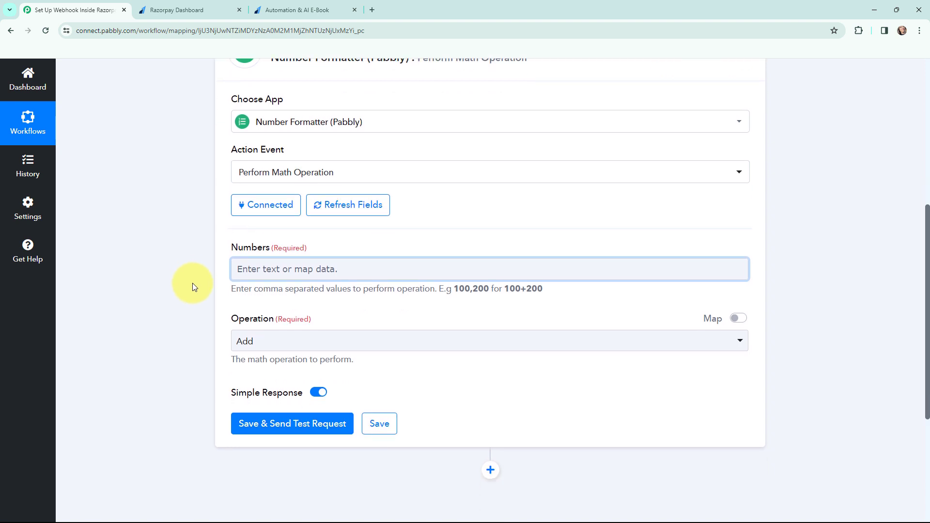
pyautogui.click(253, 275)
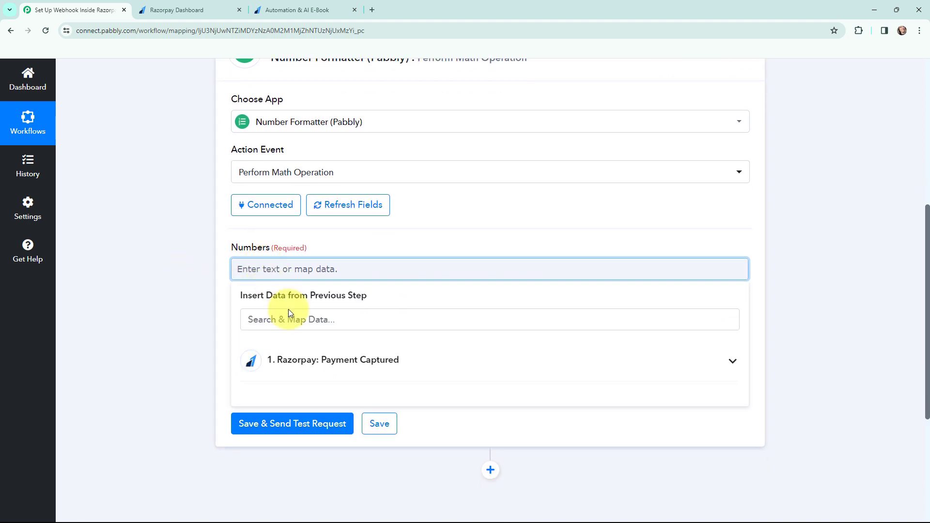
pyautogui.click(312, 352)
pyautogui.scroll(-3, 338, 210)
pyautogui.scroll(-3, 475, 272)
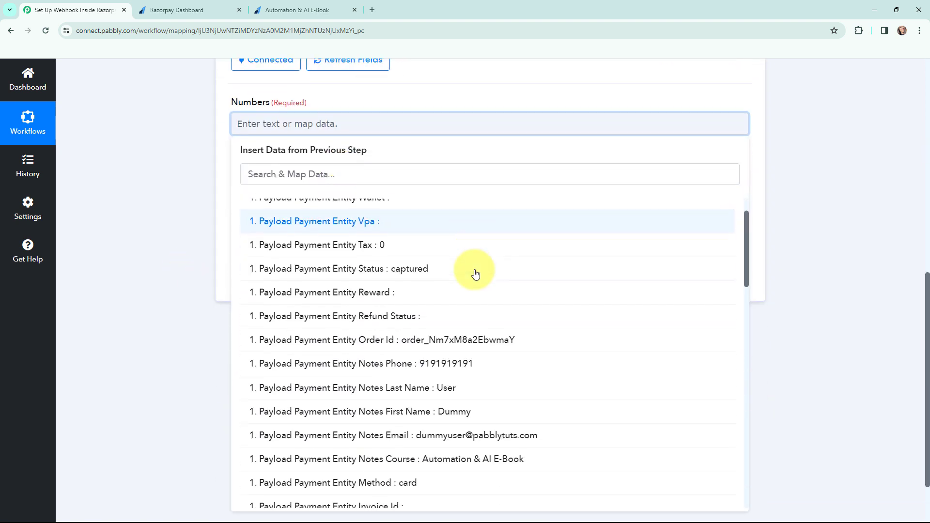
pyautogui.scroll(-15, 428, 305)
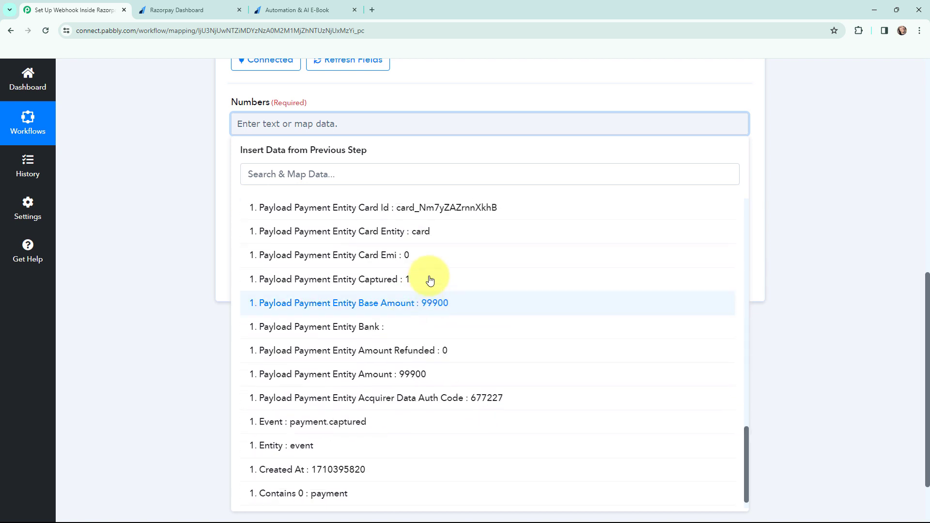
pyautogui.scroll(1, 436, 261)
pyautogui.scroll(-1, 436, 262)
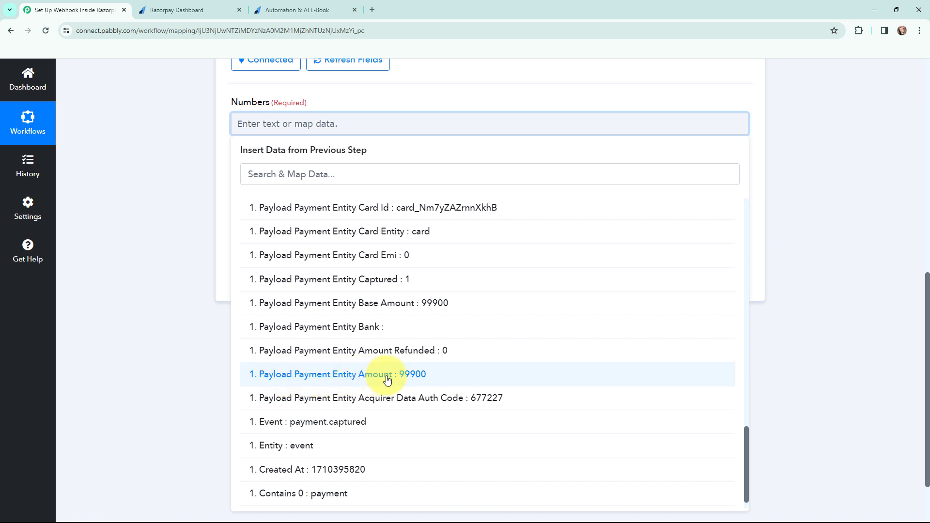
pyautogui.click(438, 376)
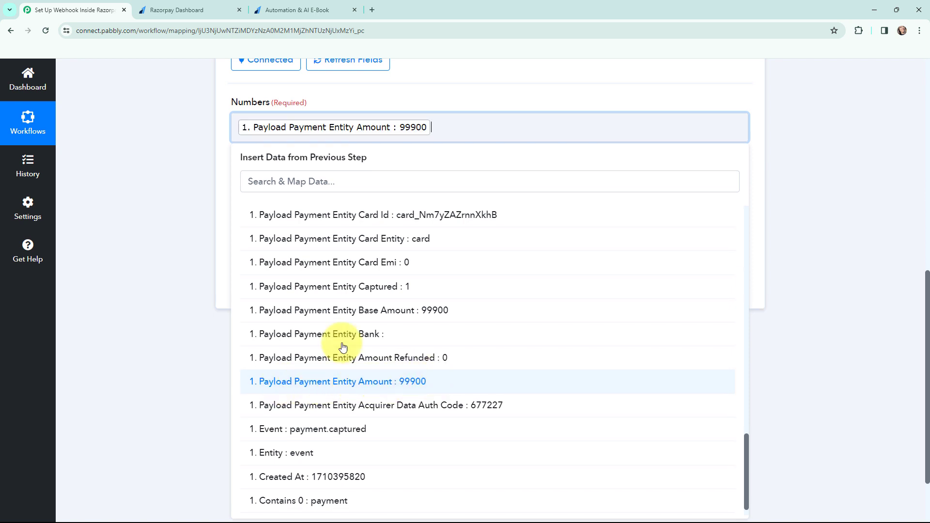
pyautogui.click(446, 133)
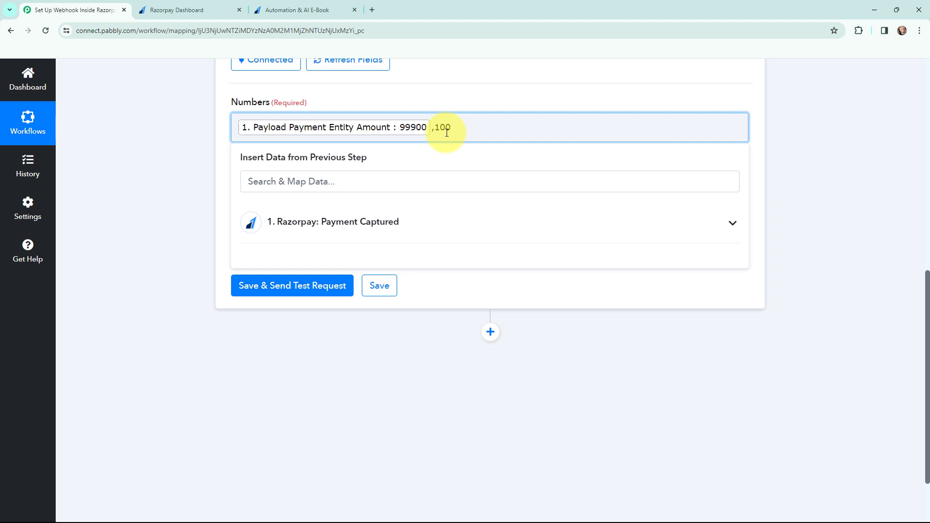
pyautogui.click(189, 158)
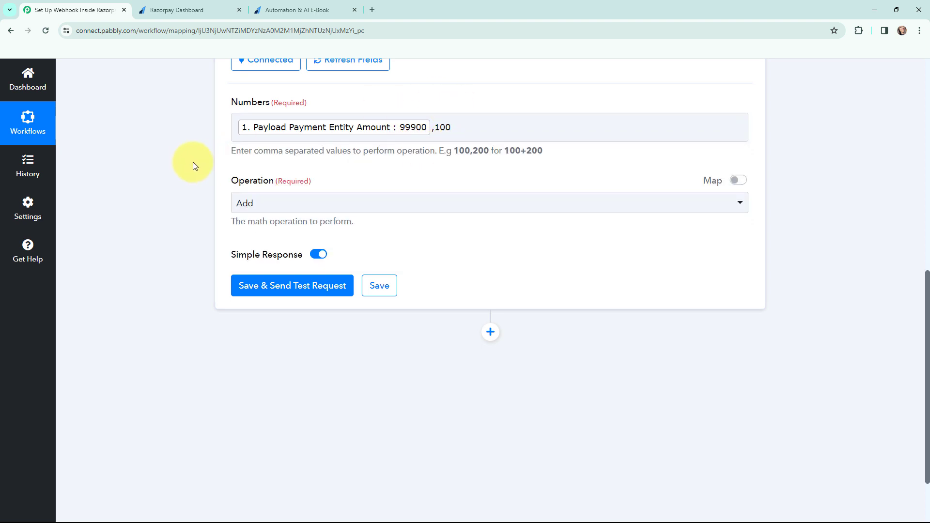
# - Set the math operation to Divide and save with a test request
pyautogui.click(261, 206)
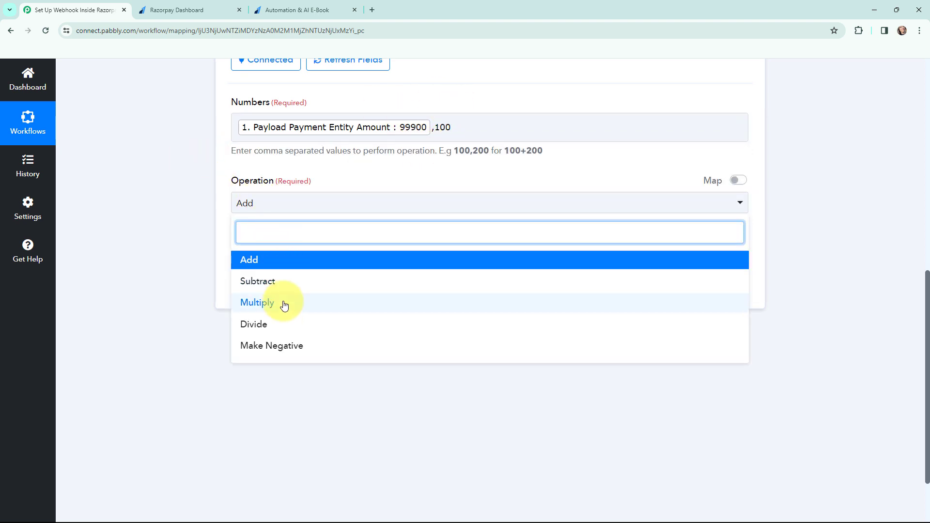
pyautogui.click(279, 322)
pyautogui.scroll(1, 203, 202)
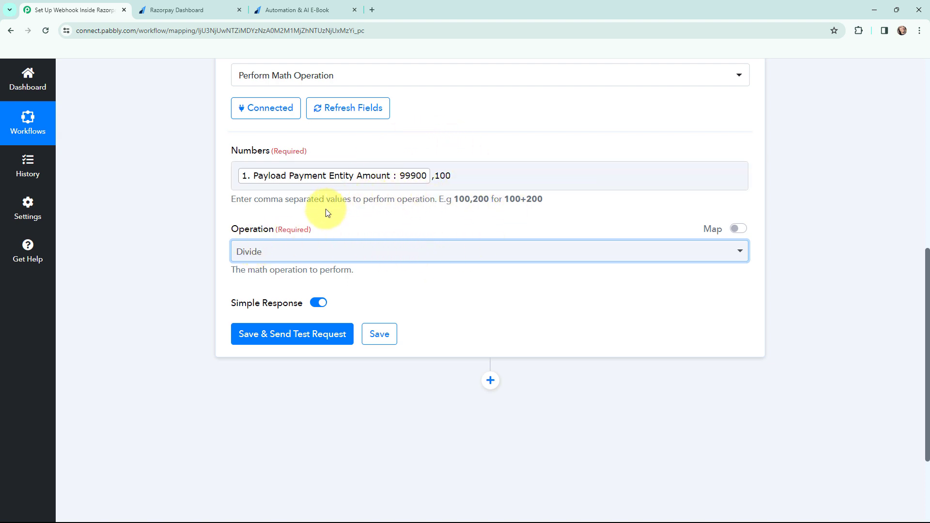
pyautogui.click(291, 339)
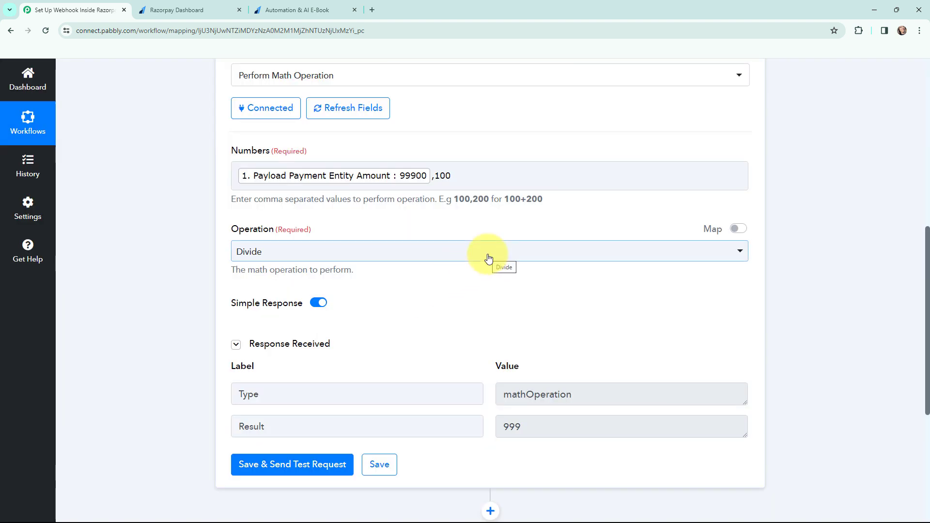
# - Confirm the test Result 999 matches the ₹999 payment on the Razorpay page
pyautogui.click(529, 432)
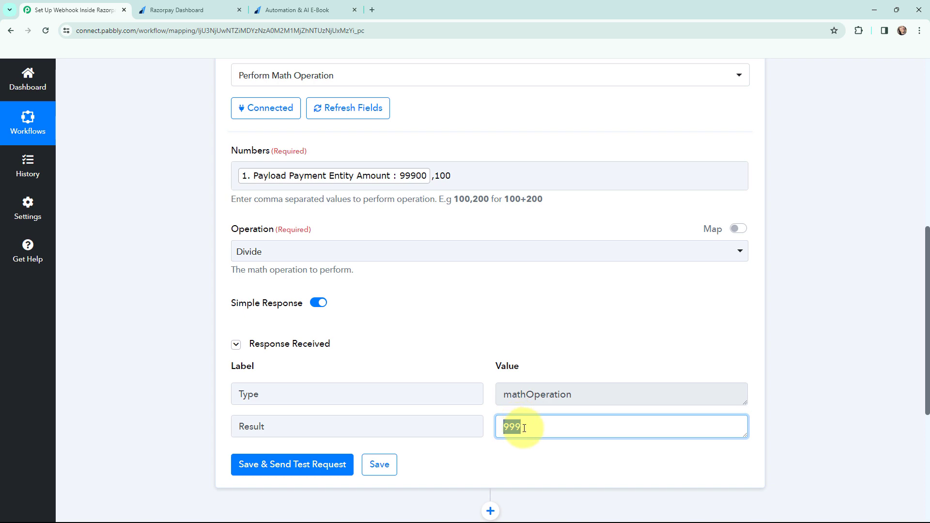
pyautogui.click(317, 10)
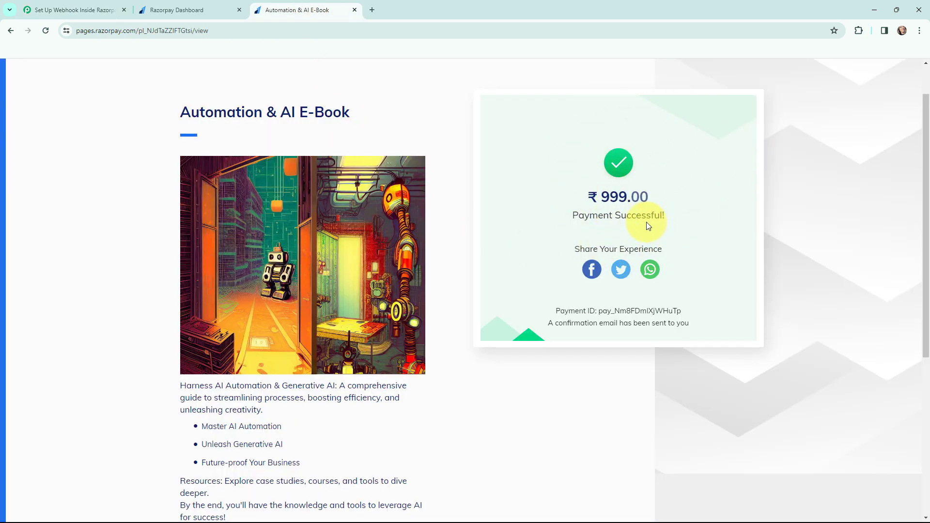
pyautogui.click(63, 10)
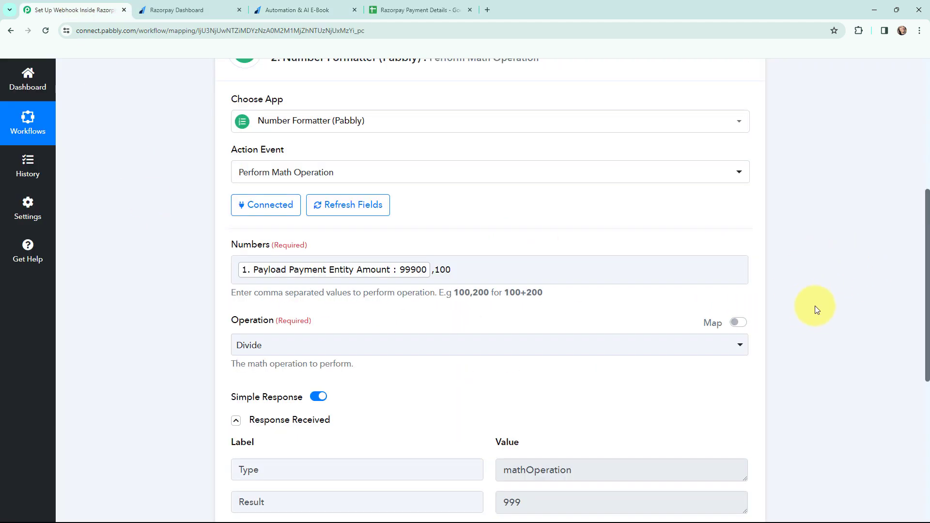
# - Collapse the Number Formatter step and review the Razorpay trigger's Response Received fields
pyautogui.scroll(-1, 815, 304)
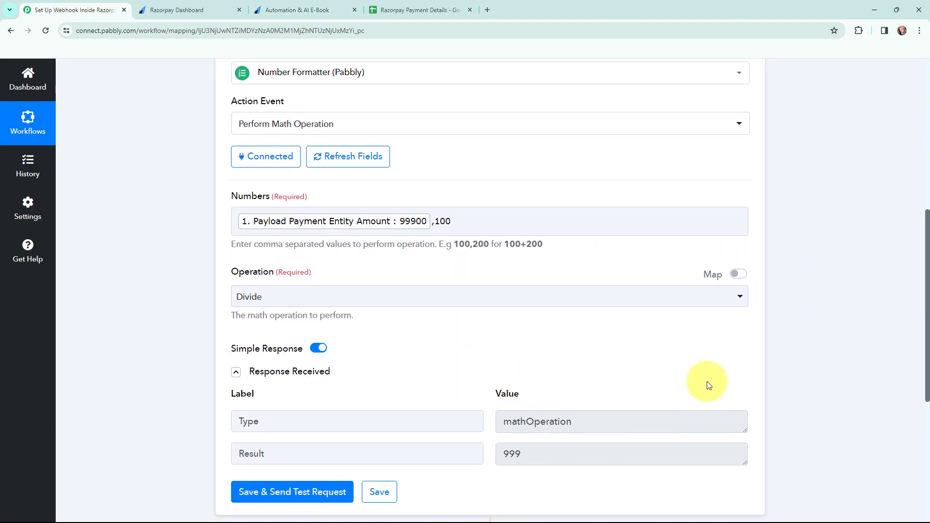
pyautogui.scroll(5, 707, 382)
pyautogui.click(223, 241)
pyautogui.click(229, 150)
pyautogui.scroll(3, 405, 261)
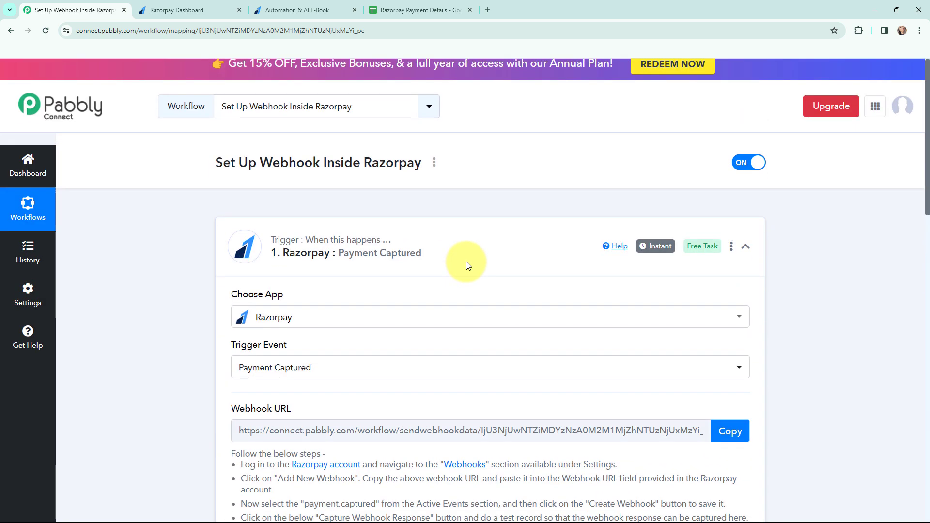
pyautogui.scroll(-9, 466, 262)
pyautogui.scroll(-2, 836, 273)
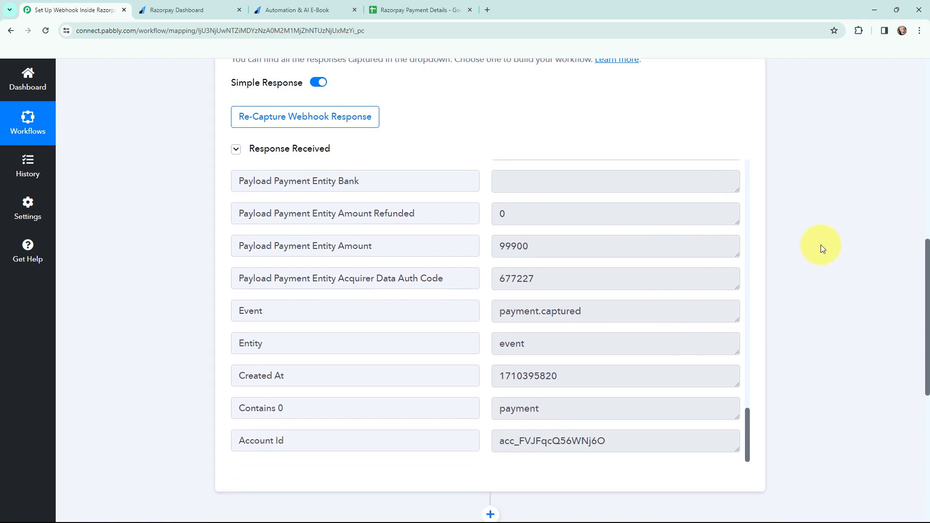
pyautogui.scroll(-7, 822, 249)
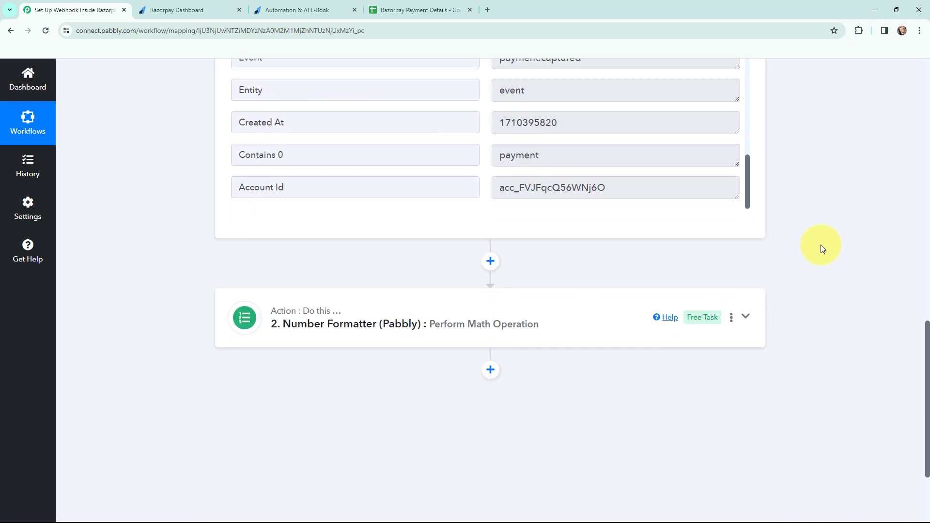
# - Add a Google Sheets step after the math step with the Add New Row action event
pyautogui.click(490, 284)
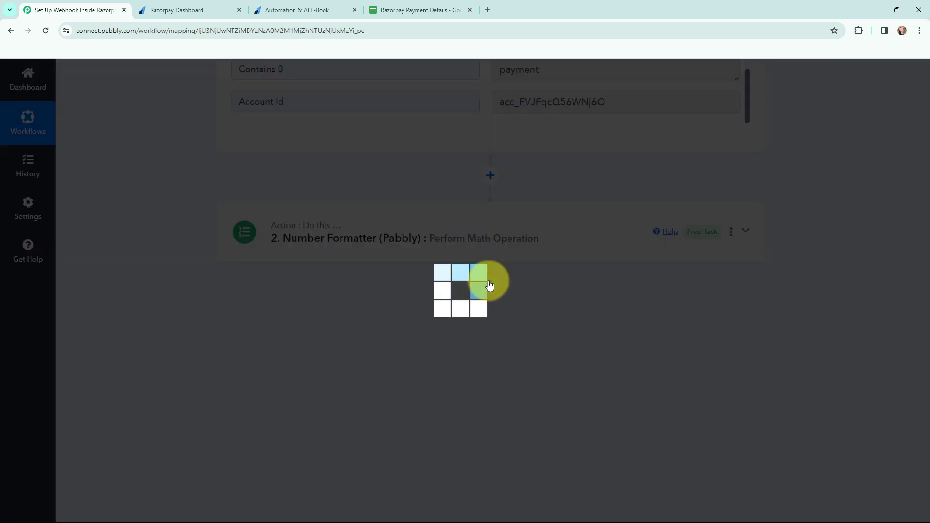
pyautogui.scroll(2, 422, 273)
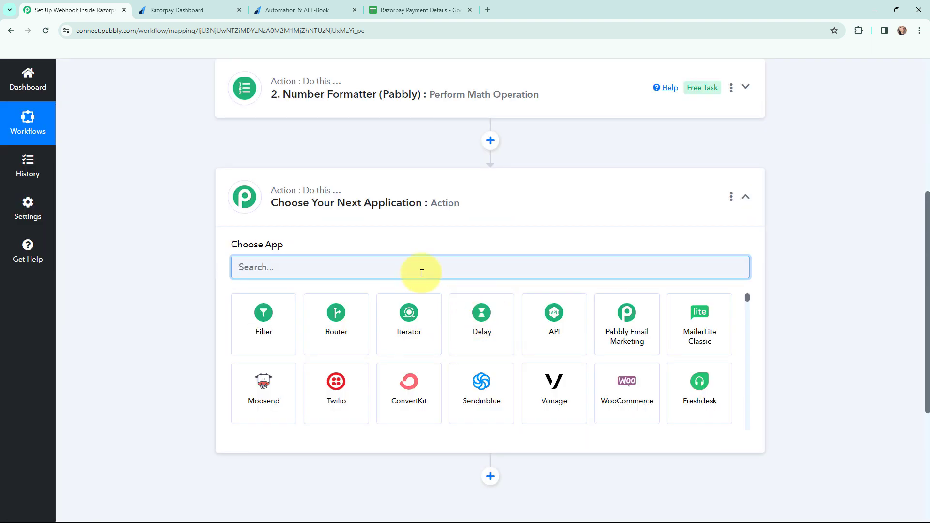
pyautogui.write('google ')
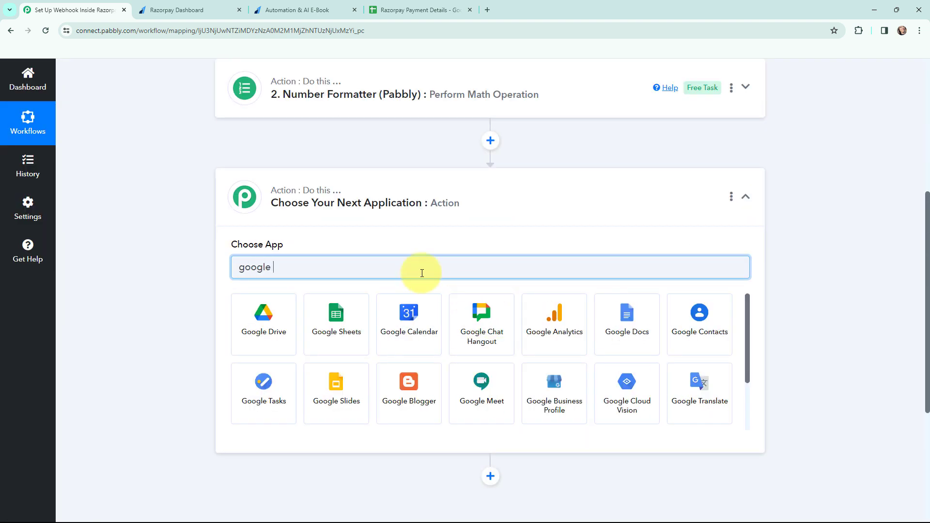
pyautogui.write('sheets')
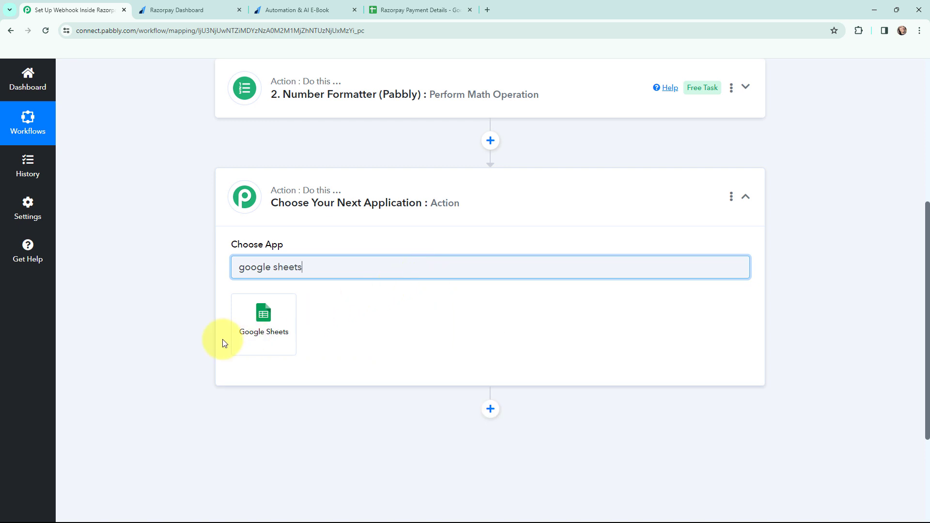
pyautogui.click(276, 324)
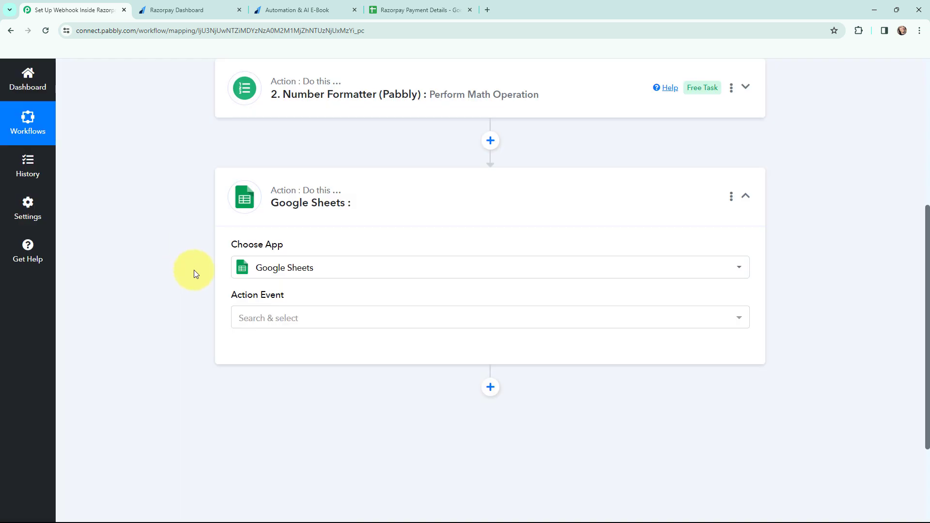
pyautogui.click(274, 316)
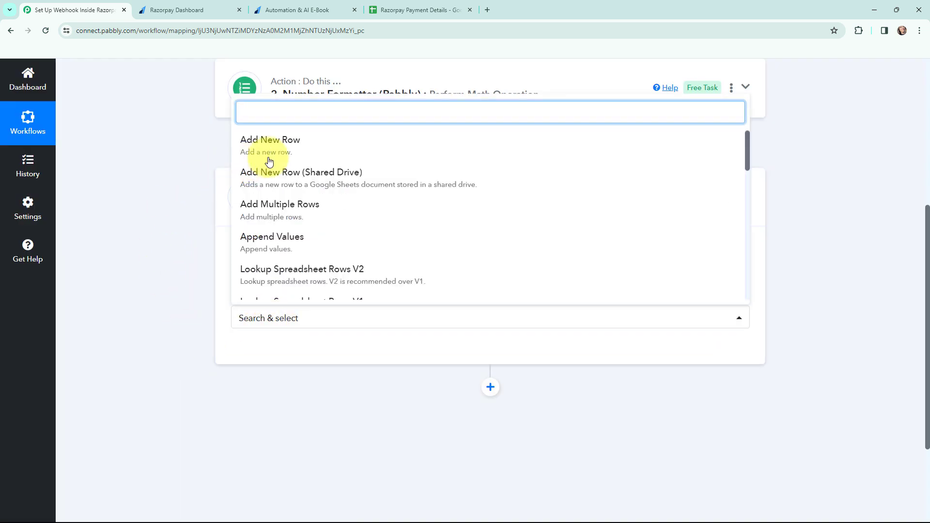
pyautogui.click(284, 150)
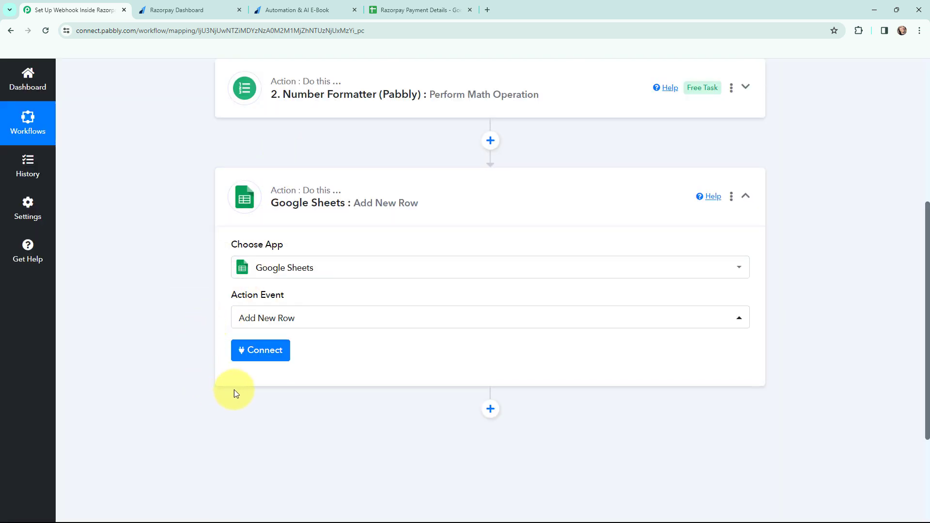
# - Connect a new Google Sheets account through Sign in with Google and allow access
pyautogui.click(261, 351)
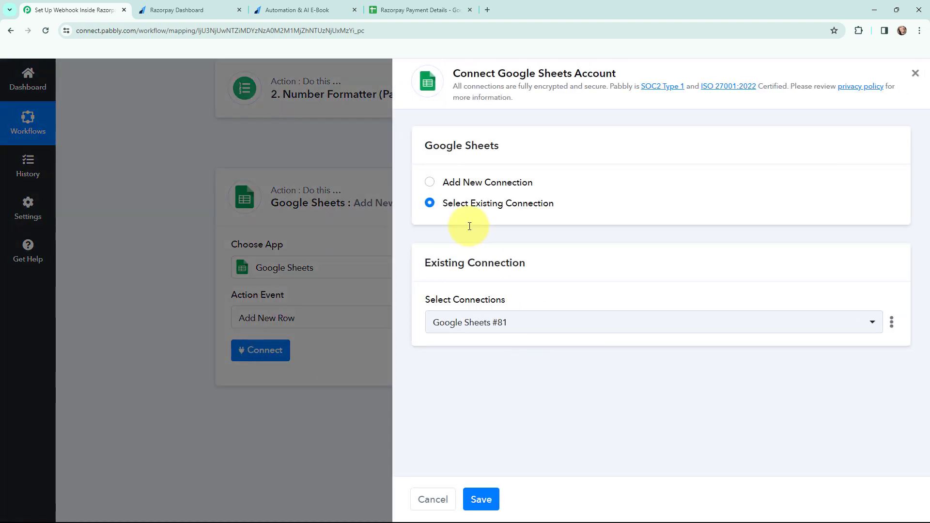
pyautogui.click(430, 184)
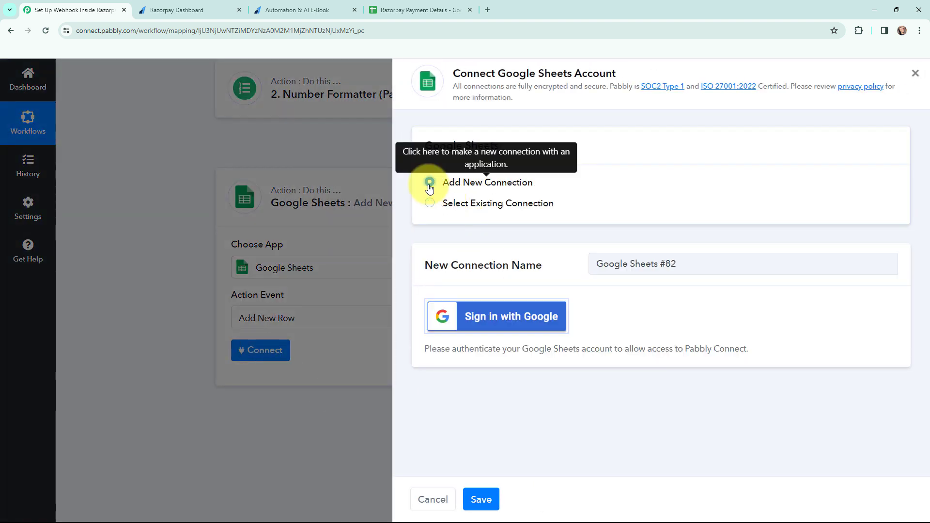
pyautogui.click(487, 318)
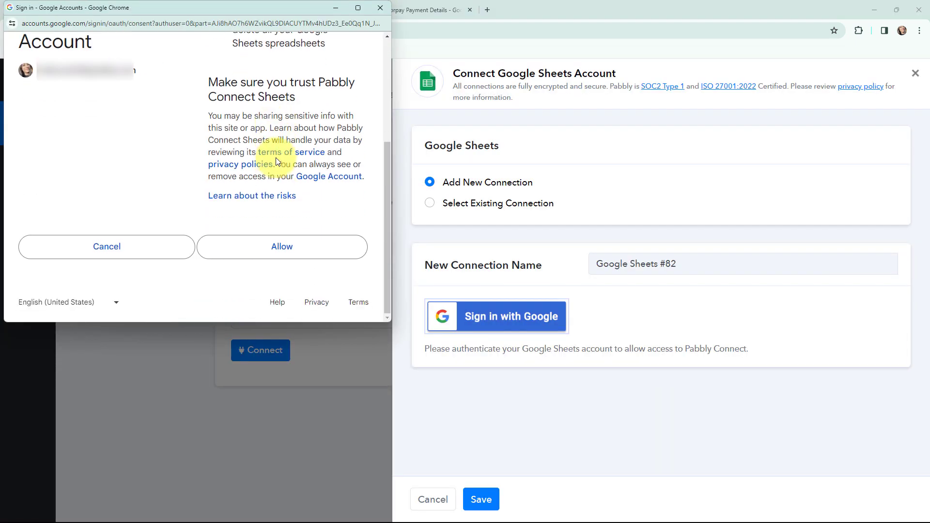
pyautogui.click(285, 249)
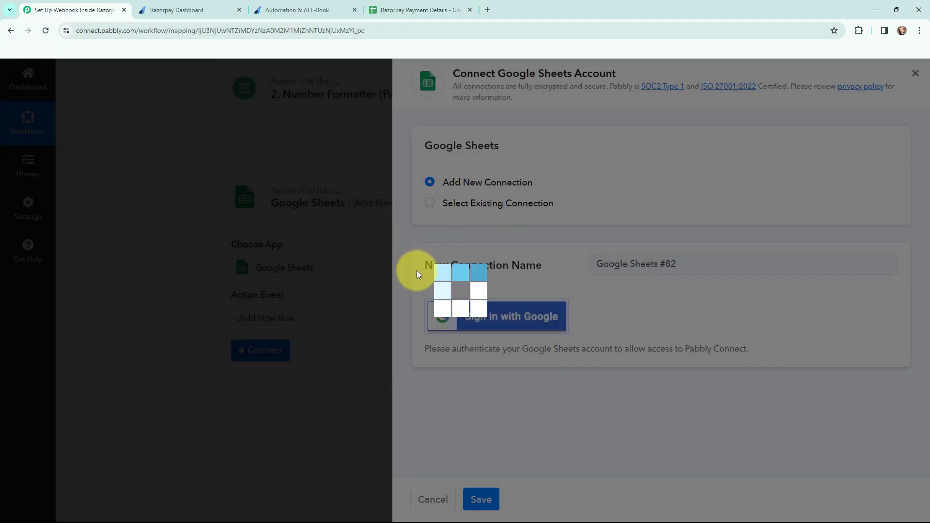
pyautogui.scroll(-2, 418, 274)
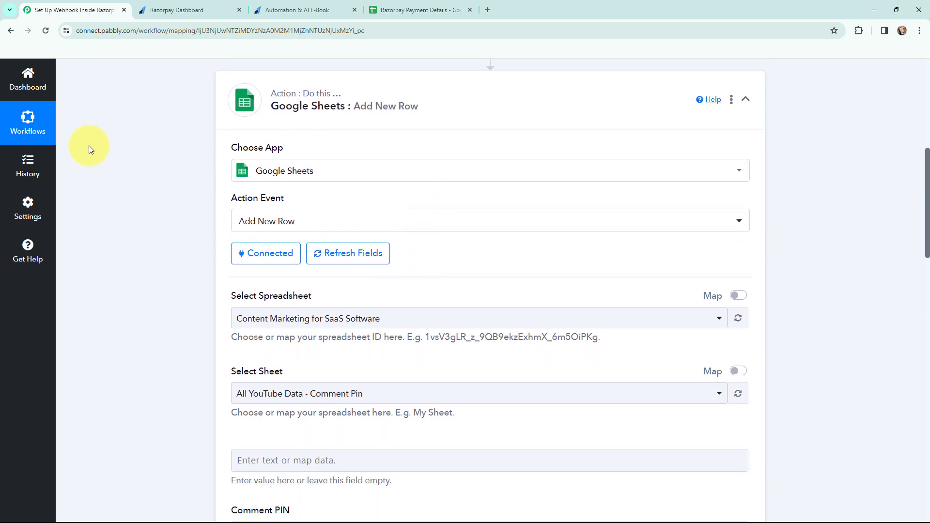
pyautogui.hotkey('ctrl', '4')
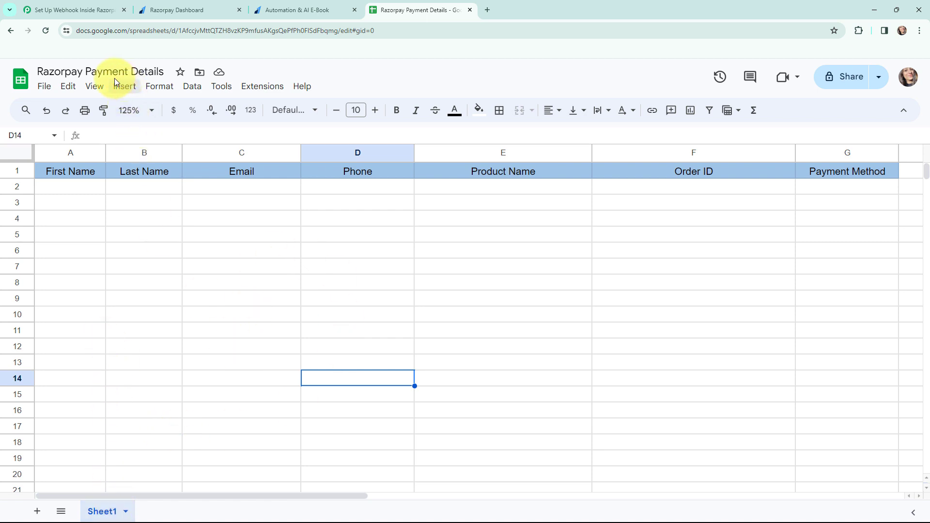
# - Point the Add New Row action at the Razorpay Payment Details spreadsheet, Sheet1
pyautogui.click(95, 10)
pyautogui.click(264, 319)
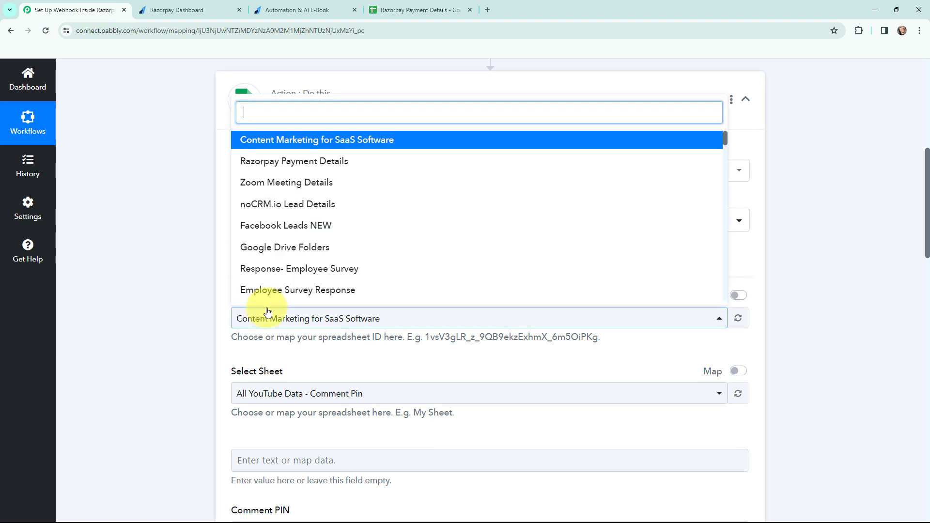
pyautogui.click(291, 169)
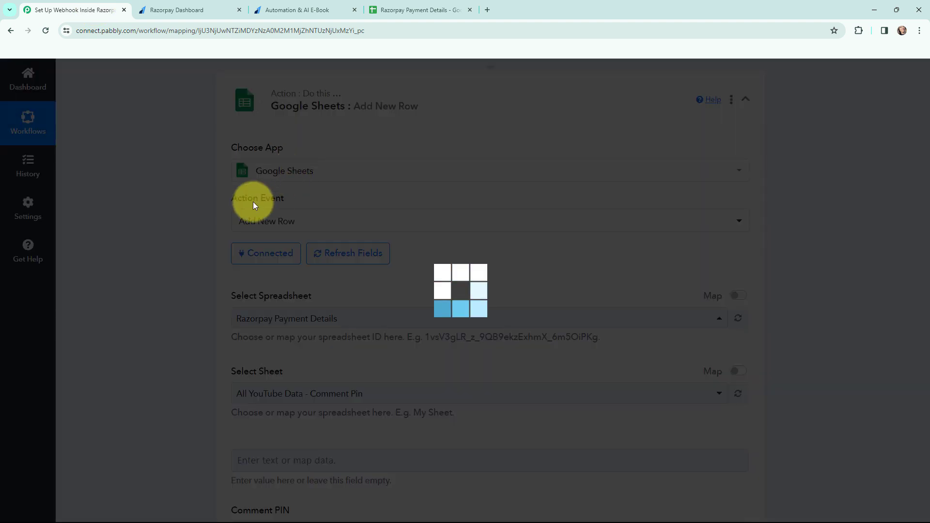
pyautogui.scroll(-3, 194, 225)
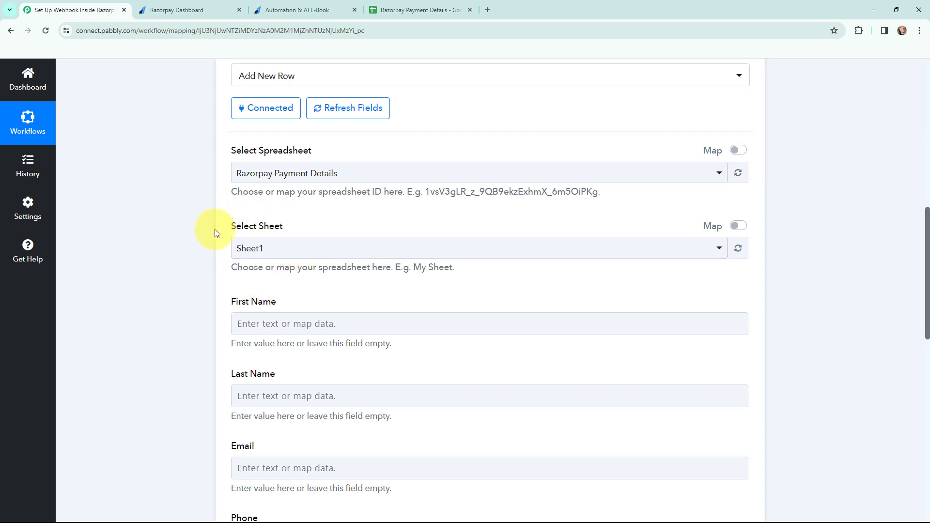
pyautogui.scroll(-4, 170, 160)
# - Map First Name, Last Name and Email to the Razorpay payment's name and email fields
pyautogui.click(244, 130)
pyautogui.click(248, 130)
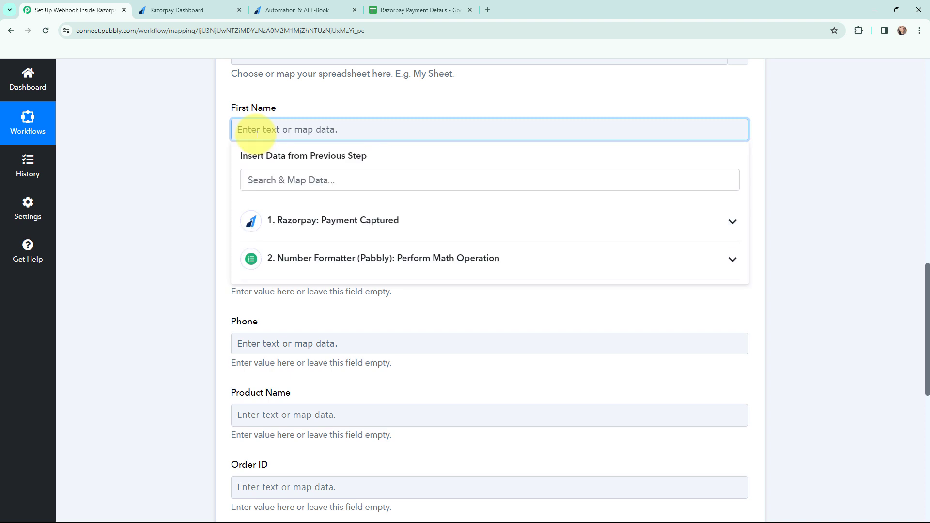
pyautogui.click(301, 228)
pyautogui.click(453, 469)
pyautogui.click(307, 205)
pyautogui.click(335, 299)
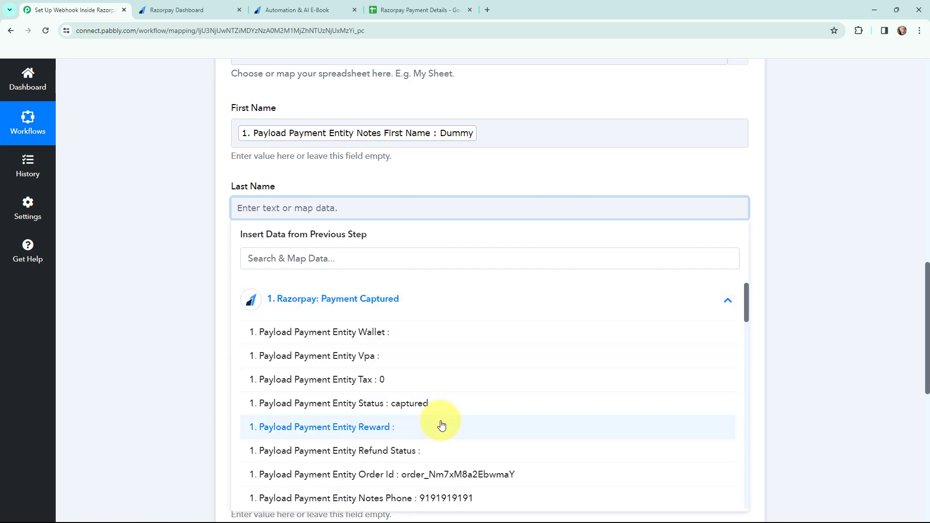
pyautogui.scroll(-3, 404, 238)
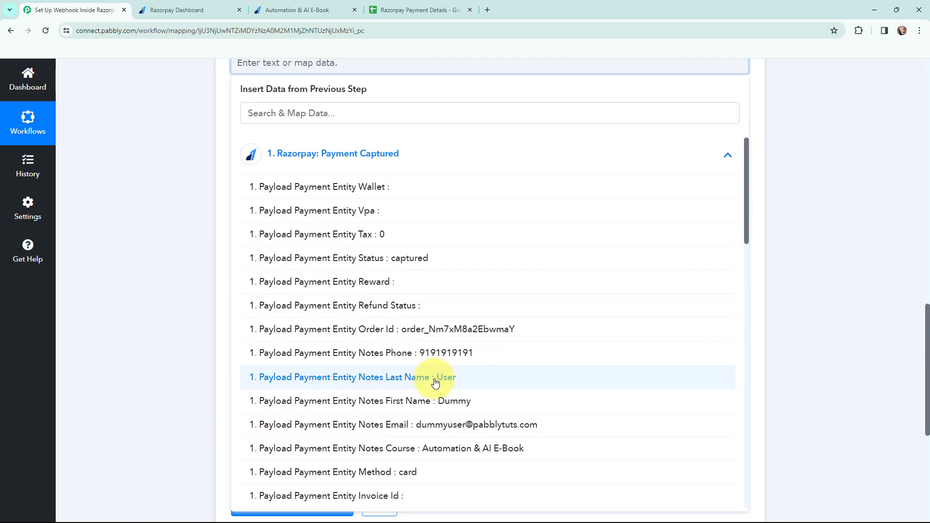
pyautogui.click(435, 383)
pyautogui.click(197, 197)
pyautogui.click(286, 141)
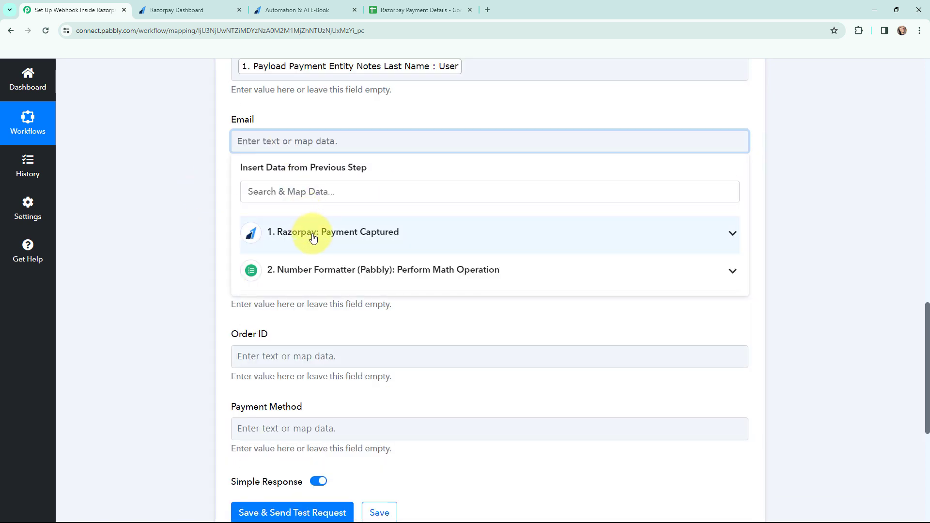
pyautogui.click(313, 237)
pyautogui.click(458, 501)
pyautogui.click(140, 163)
# - Map Phone to the customer phone and Product Name to the course name
pyautogui.click(259, 210)
pyautogui.click(339, 308)
pyautogui.scroll(-1, 345, 209)
pyautogui.scroll(-5, 373, 270)
pyautogui.click(387, 316)
pyautogui.click(196, 180)
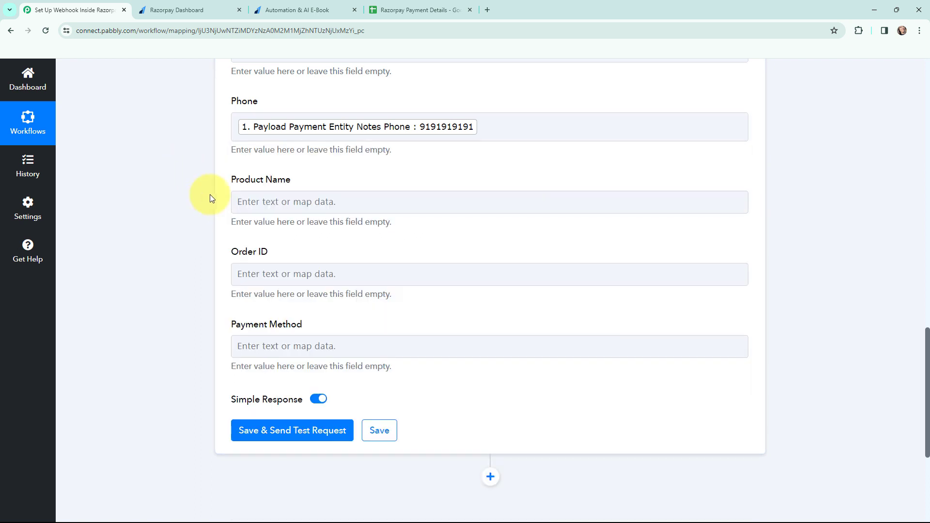
pyautogui.click(266, 201)
pyautogui.click(342, 296)
pyautogui.scroll(-3, 385, 346)
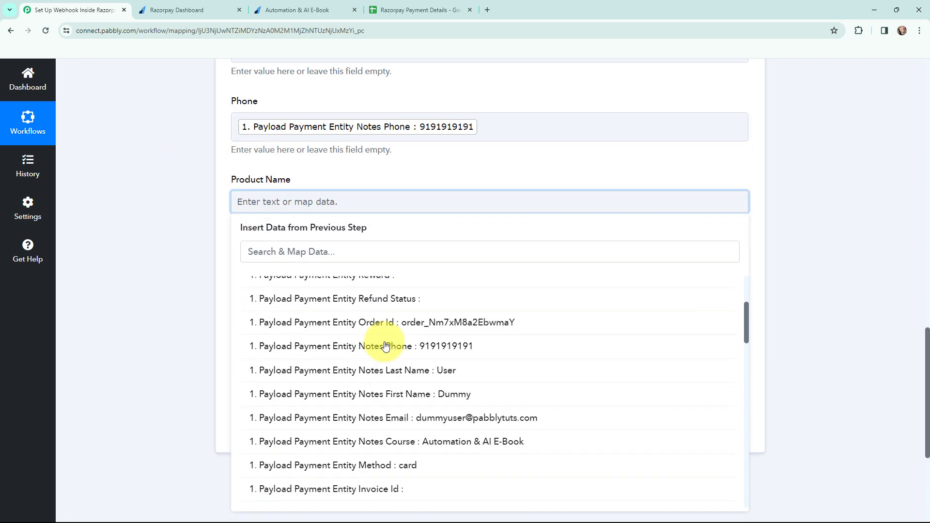
pyautogui.click(442, 441)
pyautogui.click(141, 175)
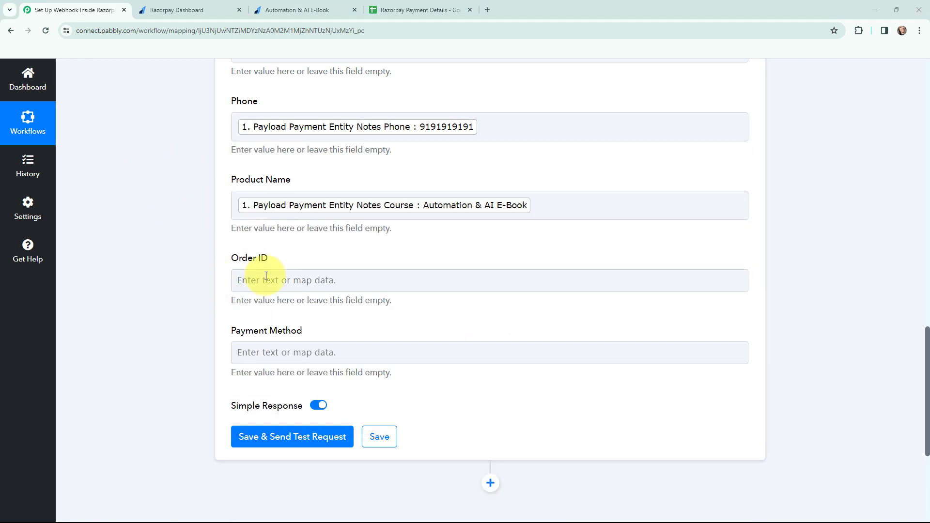
# - Map Order ID to the Razorpay order id and Payment Method to the payment method
pyautogui.click(266, 275)
pyautogui.click(297, 371)
pyautogui.scroll(-8, 388, 386)
pyautogui.scroll(1, 447, 367)
pyautogui.click(473, 400)
pyautogui.click(180, 289)
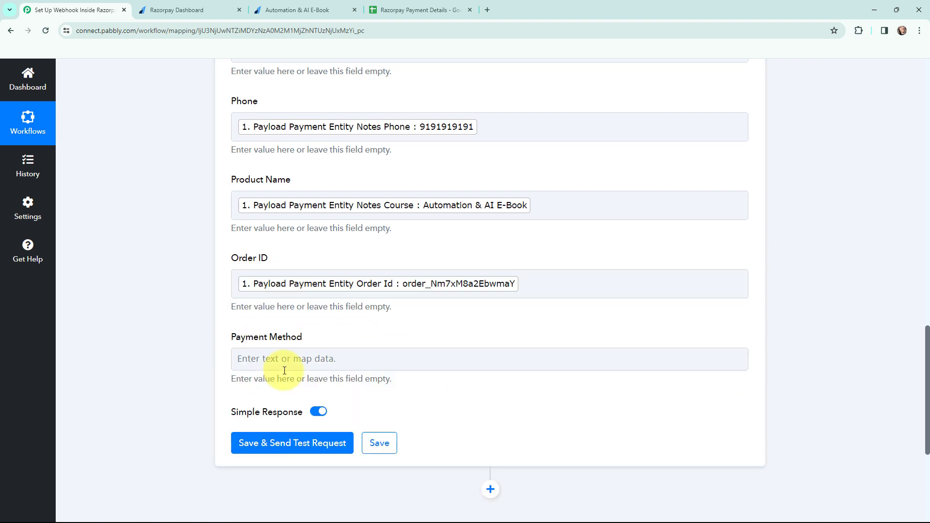
pyautogui.click(313, 359)
pyautogui.click(332, 446)
pyautogui.scroll(-1, 386, 331)
pyautogui.scroll(-3, 385, 327)
pyautogui.scroll(-7, 390, 351)
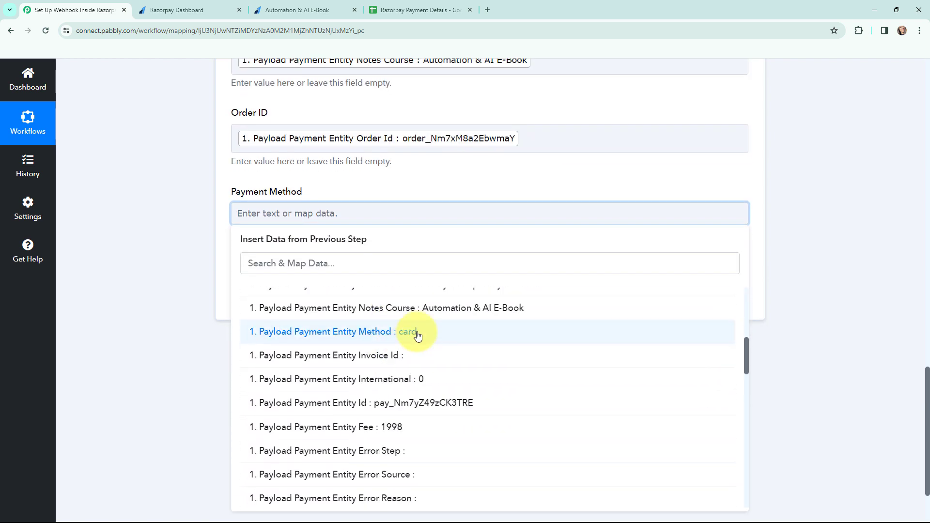
pyautogui.click(417, 336)
pyautogui.click(137, 260)
pyautogui.scroll(4, 162, 284)
pyautogui.scroll(4, 161, 282)
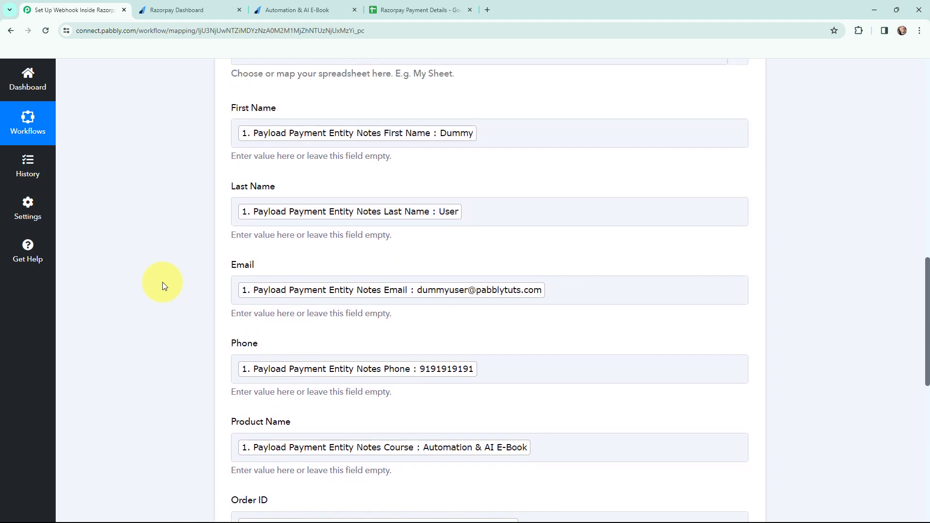
pyautogui.scroll(2, 163, 281)
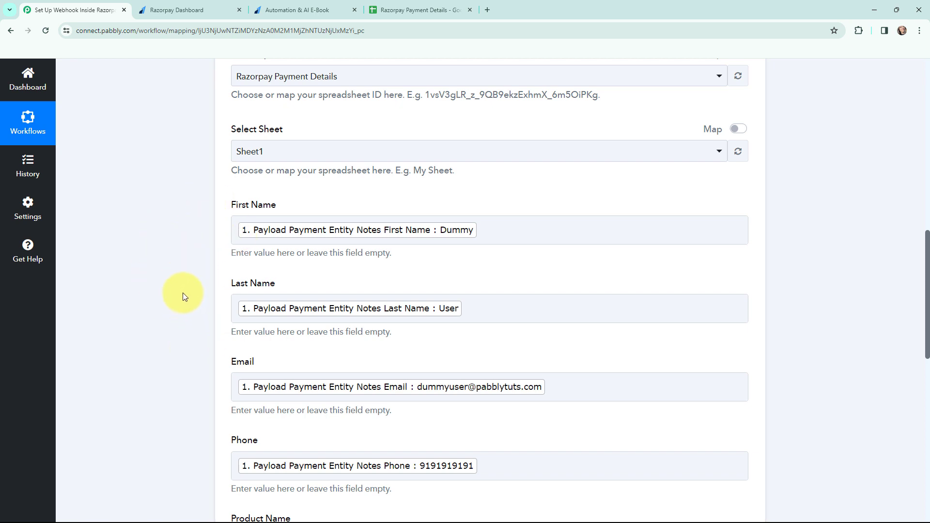
pyautogui.scroll(-8, 182, 293)
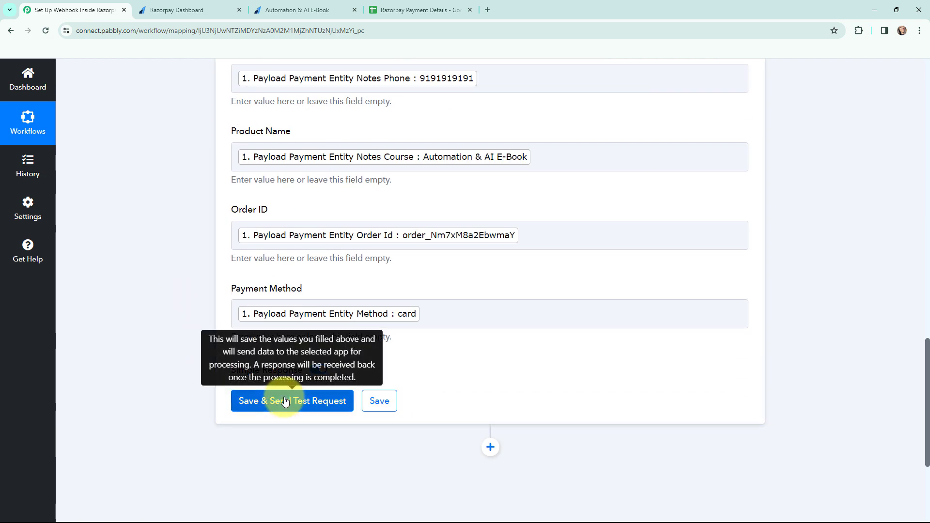
# - Save and test the Google Sheets step, writing a row to Sheet1!A2:G2
pyautogui.click(285, 400)
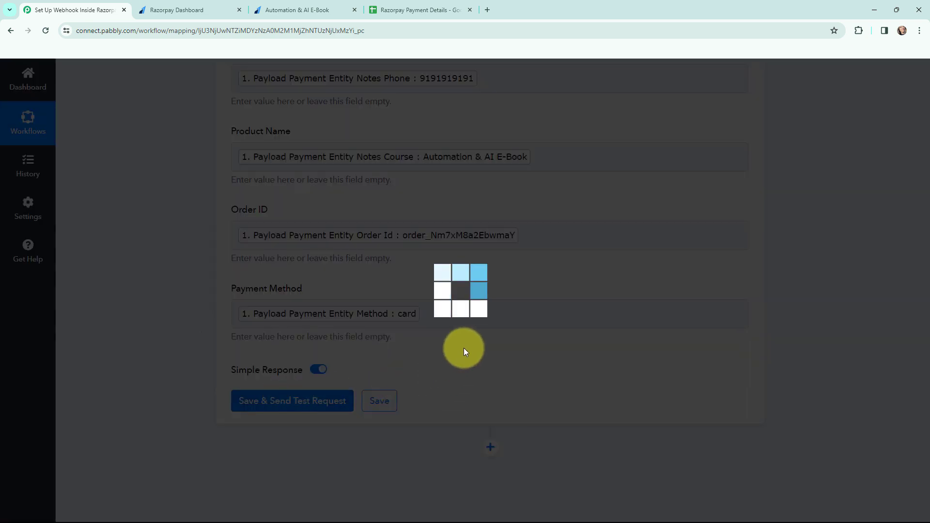
pyautogui.scroll(-5, 469, 329)
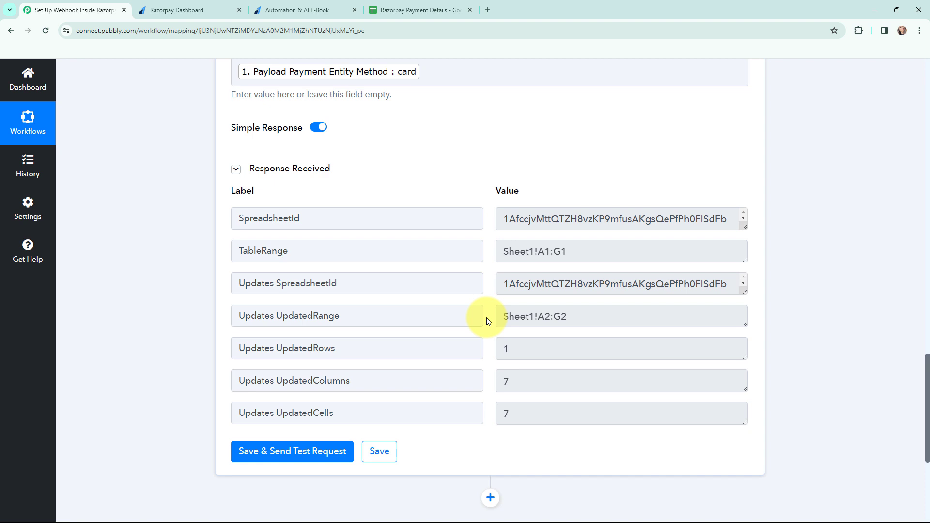
pyautogui.hotkey('ctrl', '4')
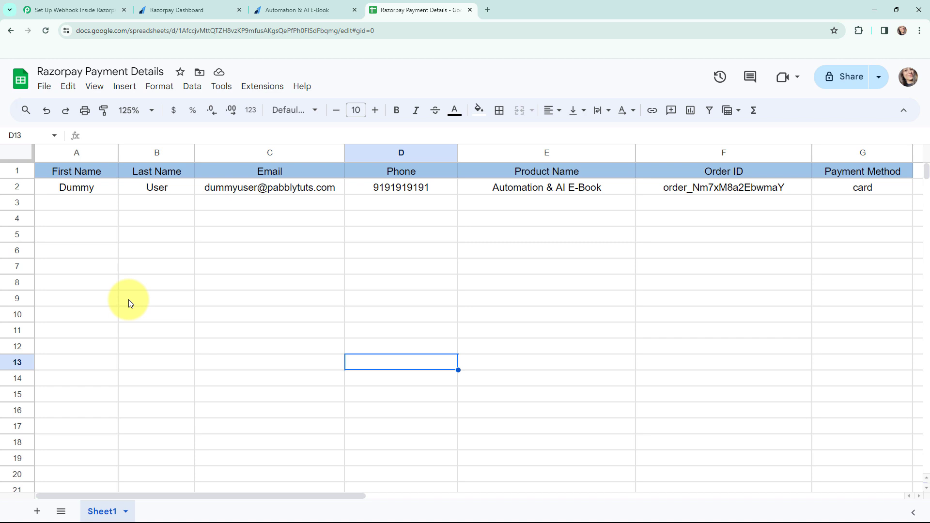
# - Return to the Pabbly workflow after checking the test payment in row 2
pyautogui.hotkey('ctrl', '1')
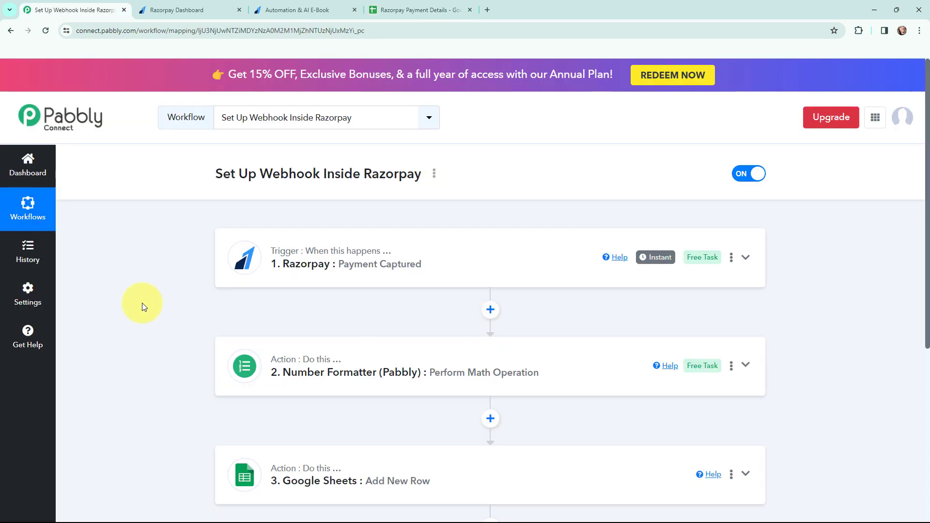